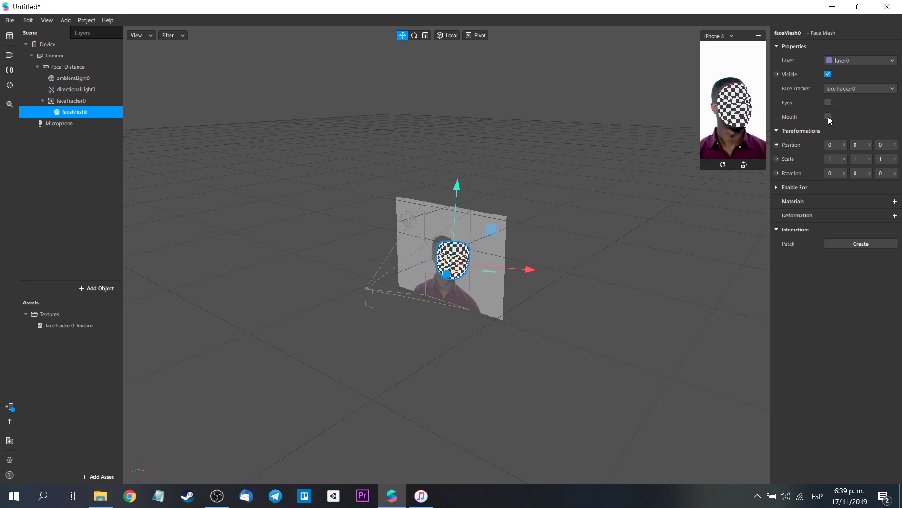
Create a new material for the face mesh and rename it rostro
left_click(828, 117)
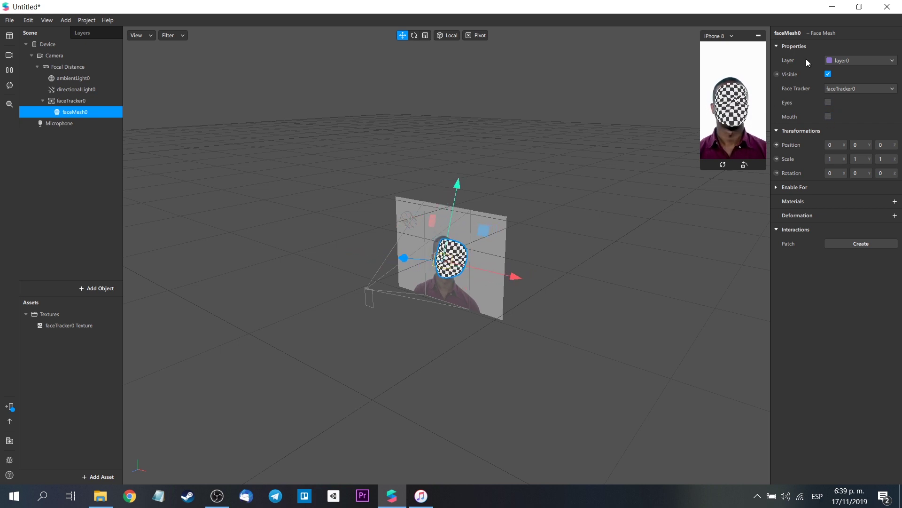
left_click(895, 201)
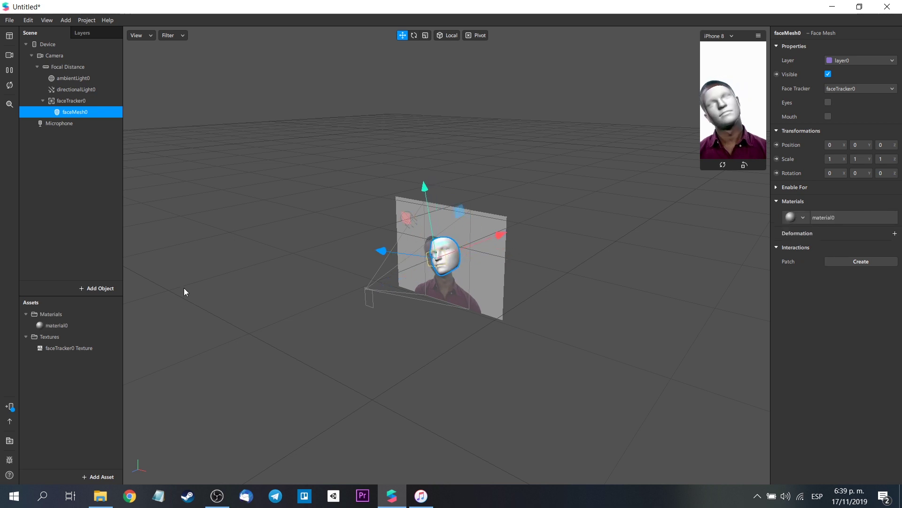
left_click(58, 325)
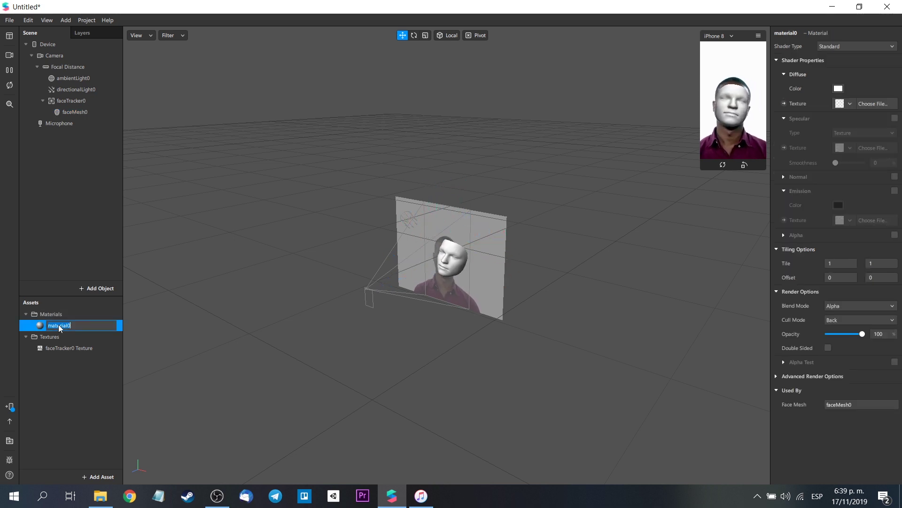
double_click(59, 325)
type("rostro")
key("Return")
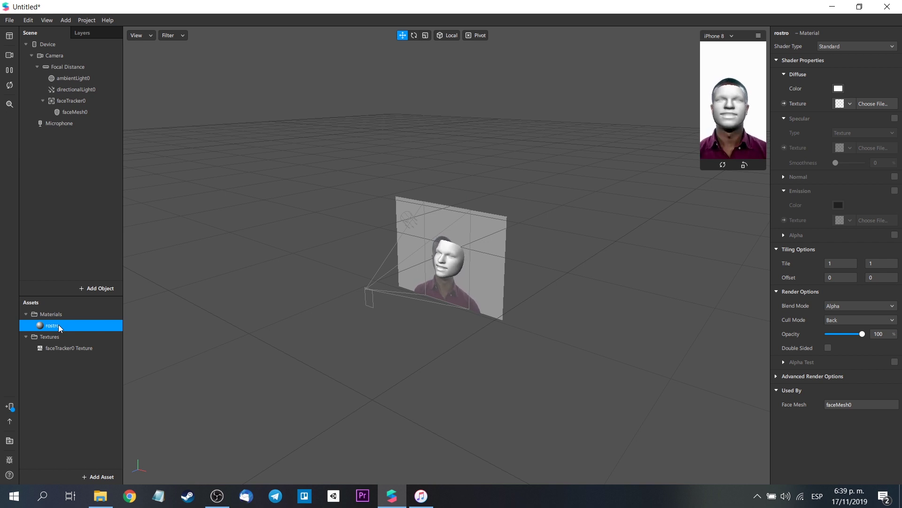
Assign the faceTracker0 Texture as the diffuse texture of the rostro material
left_click(849, 103)
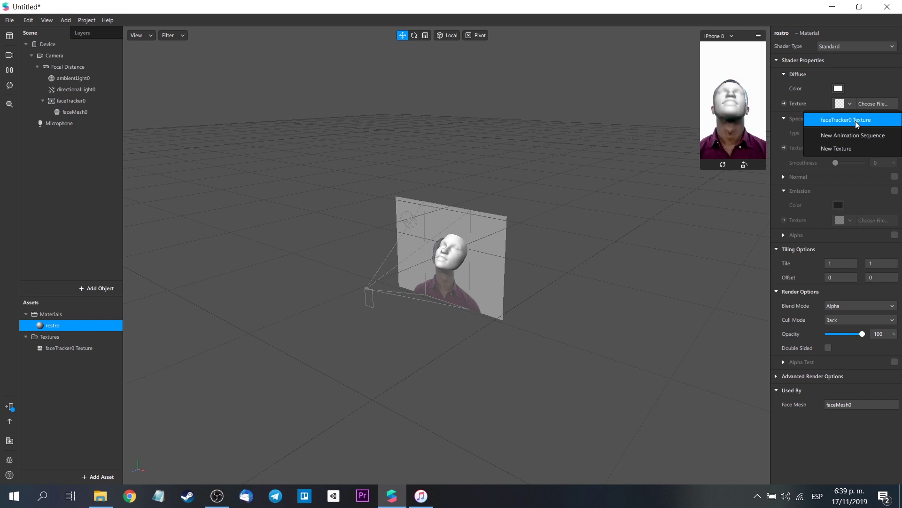
left_click(856, 120)
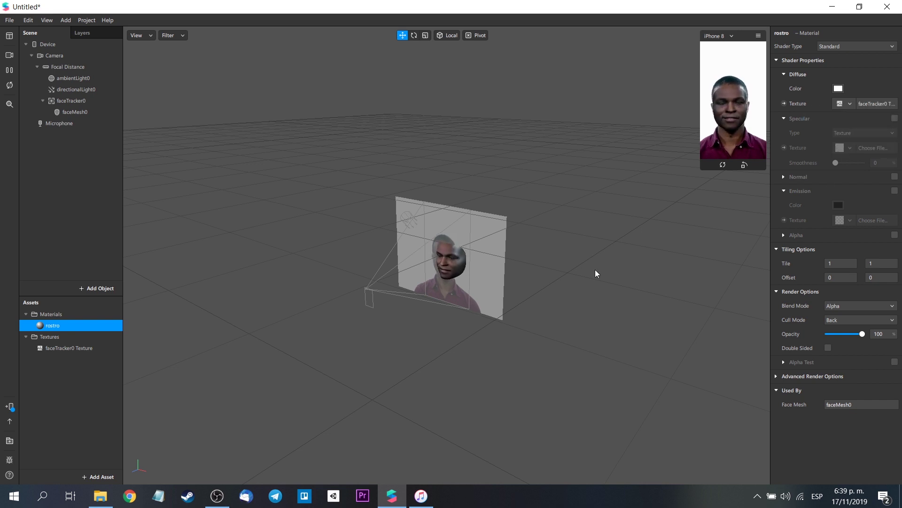
scroll(473, 277, "up", 5)
left_click_drag(456, 281, 396, 248)
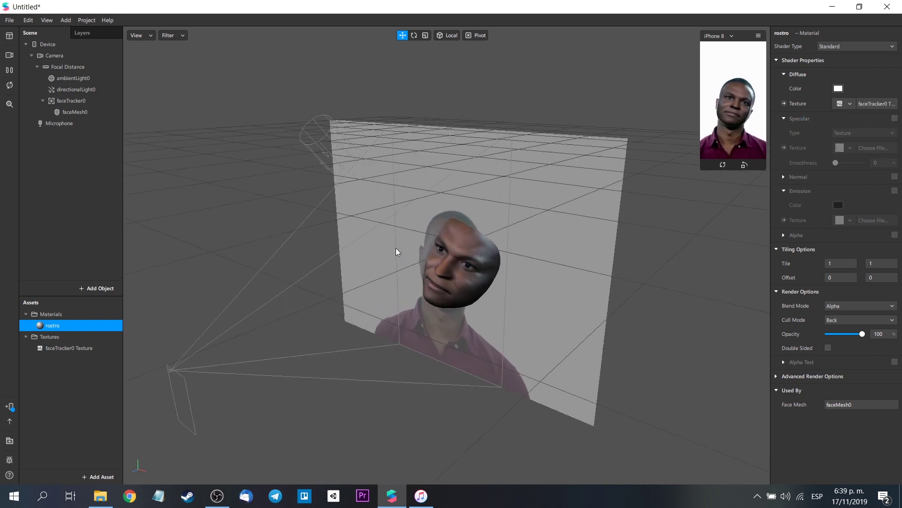
scroll(395, 258, "up", 3)
left_click_drag(371, 303, 437, 329)
scroll(431, 320, "down", 8)
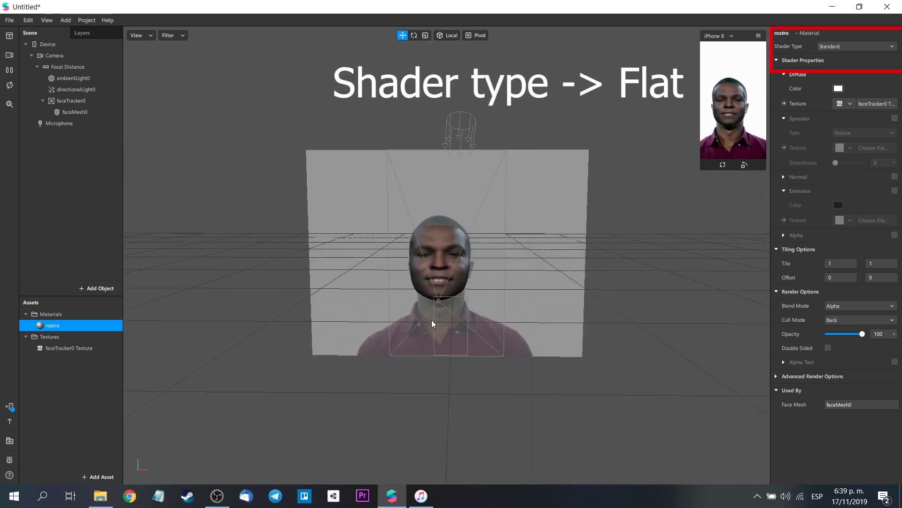
scroll(437, 342, "down", 2)
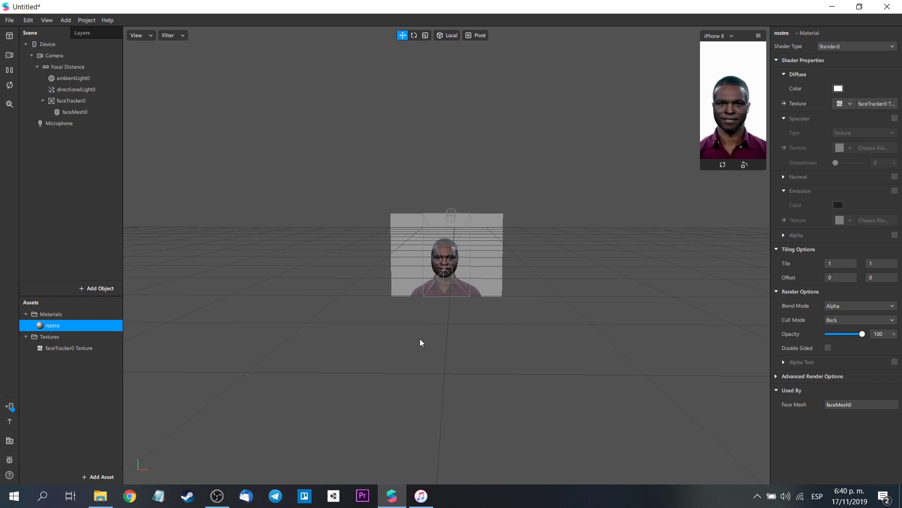
Add a plane as a child of faceTracker0 and place it above faceMesh0 in the scene hierarchy
left_click(105, 102)
right_click(106, 102)
mouse_move(117, 110)
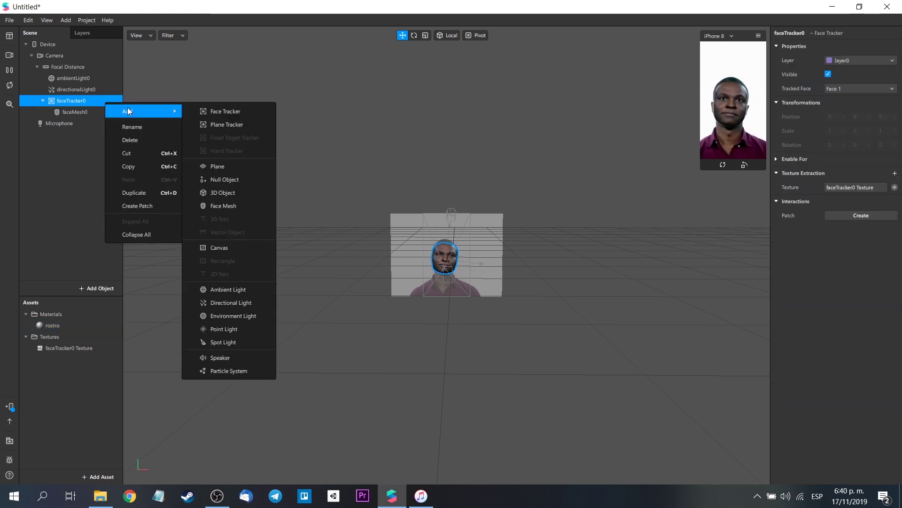
left_click(213, 168)
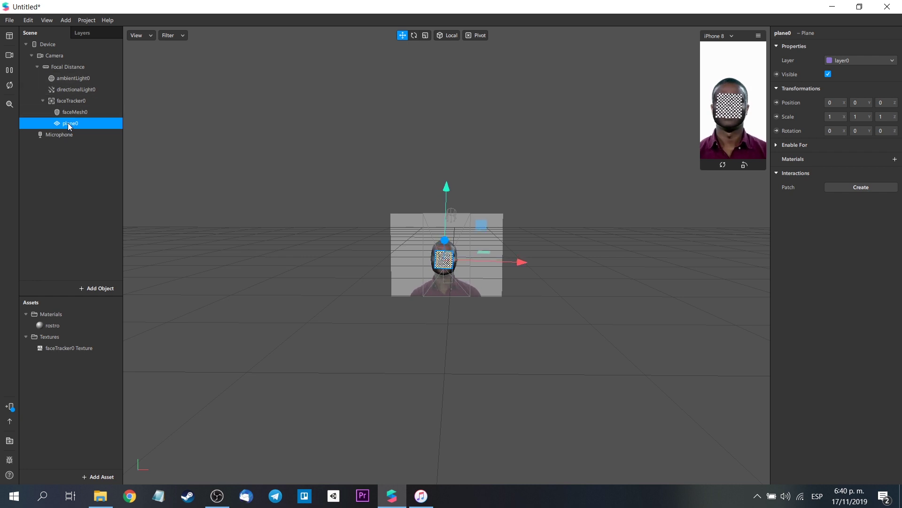
left_click_drag(66, 123, 74, 107)
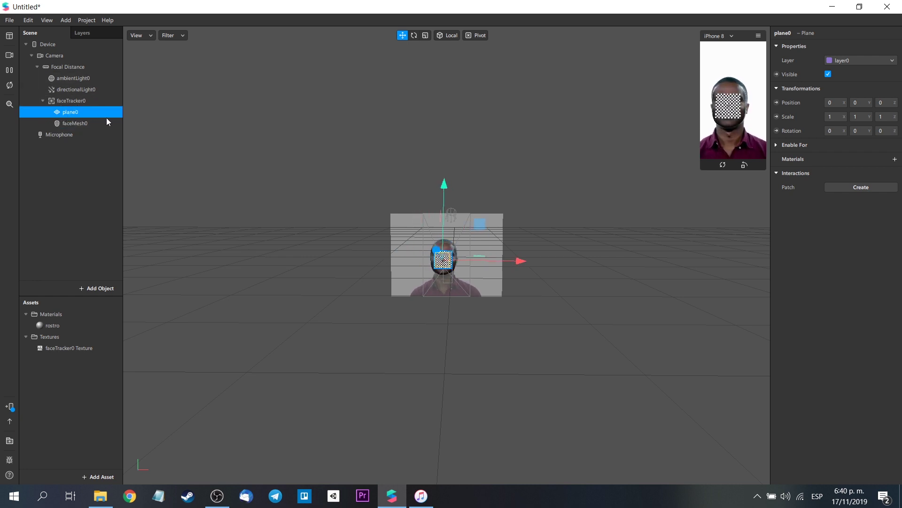
Pause the preview video and enlarge the plane behind the face to a scale of about 3.3 by 5.27
left_click(9, 70)
left_click_drag(556, 332, 437, 376)
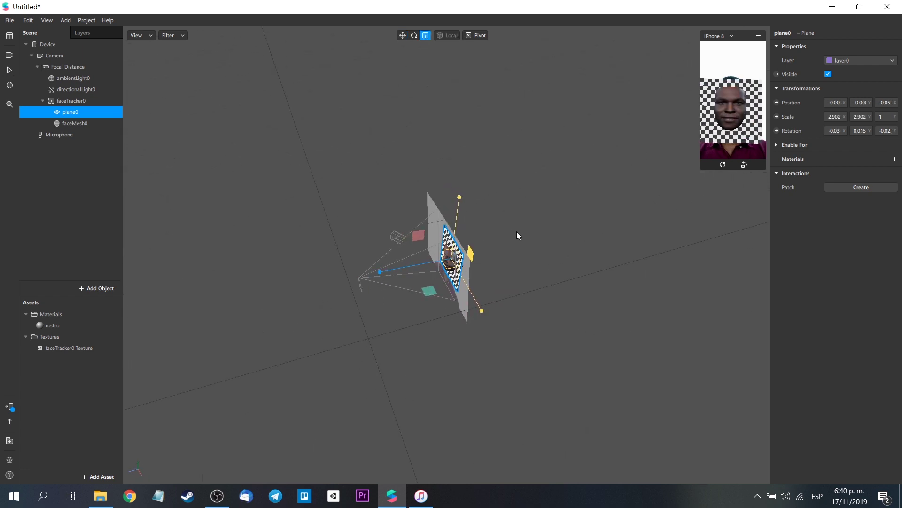
left_click_drag(459, 197, 408, 118)
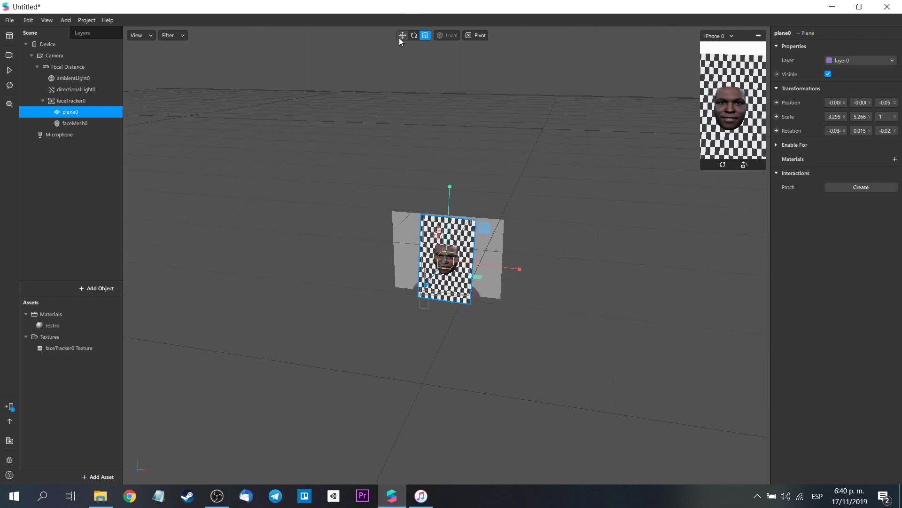
left_click(402, 36)
left_click(544, 371)
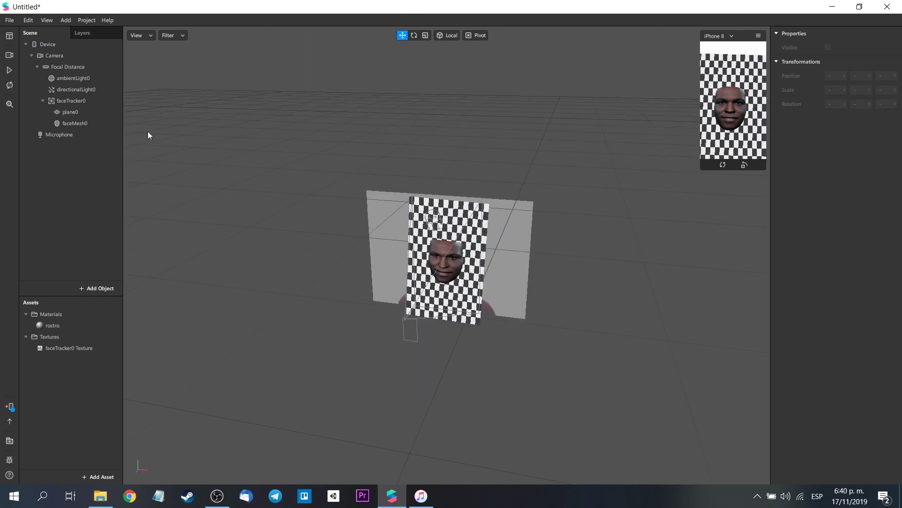
Create a new material for plane0 and rename it han solo
left_click(85, 111)
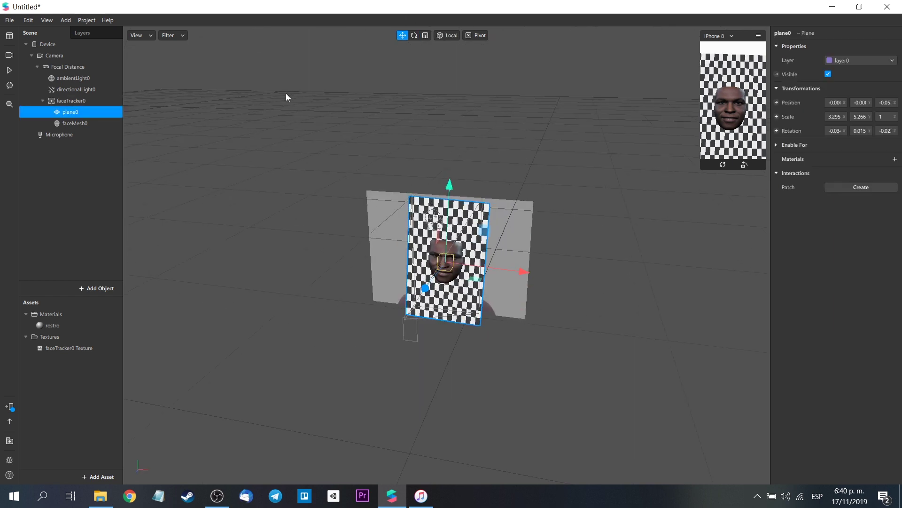
left_click(896, 161)
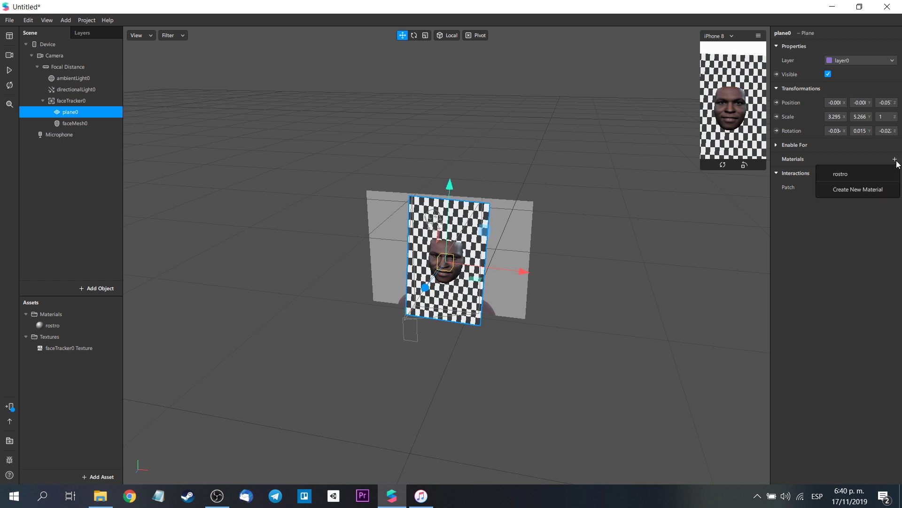
left_click(844, 194)
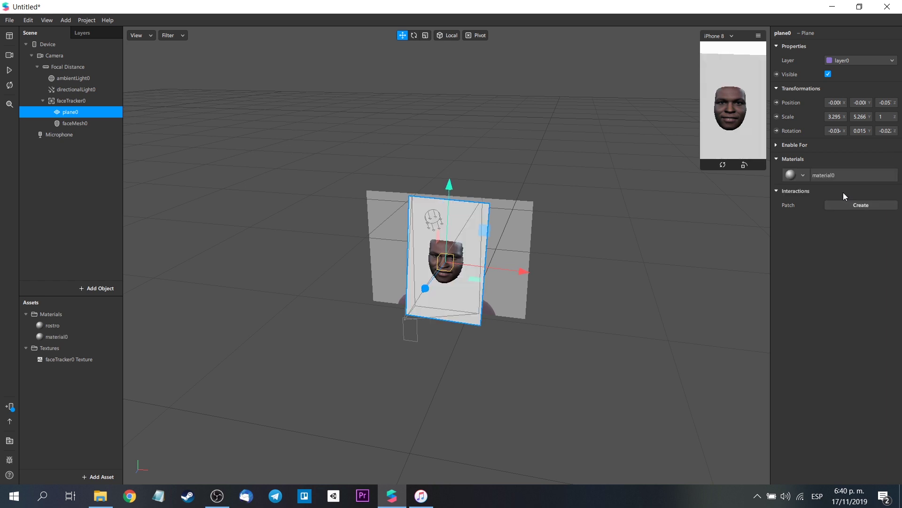
left_click(55, 337)
left_click(55, 336)
type("h")
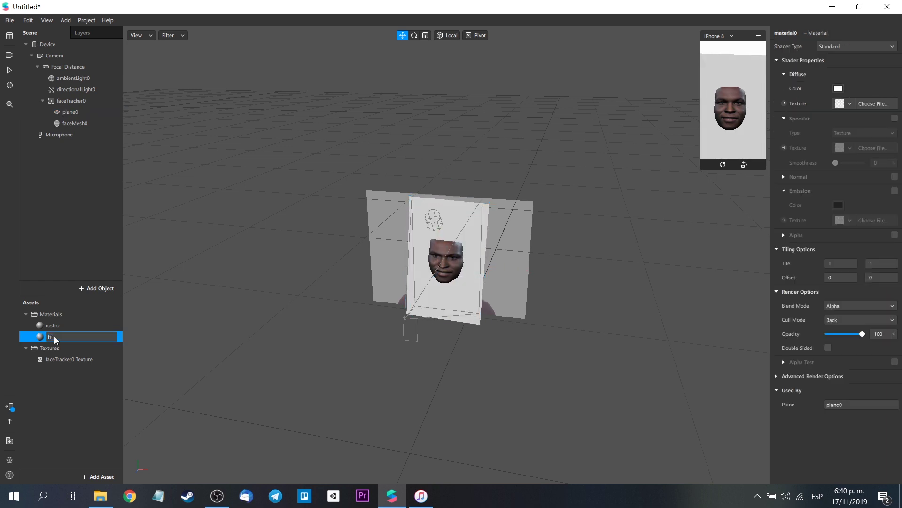
type("an solo")
key("Return")
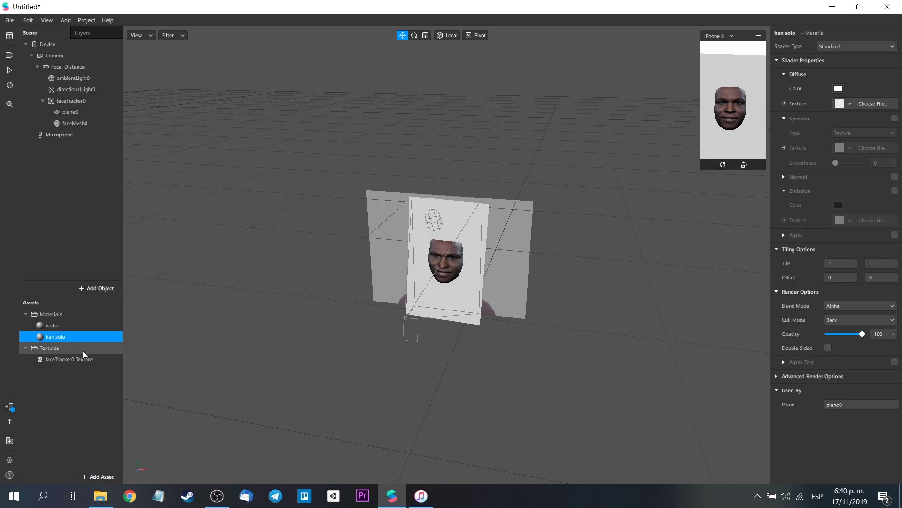
Import han solo.jpg as a new diffuse texture for the han solo material
left_click(850, 103)
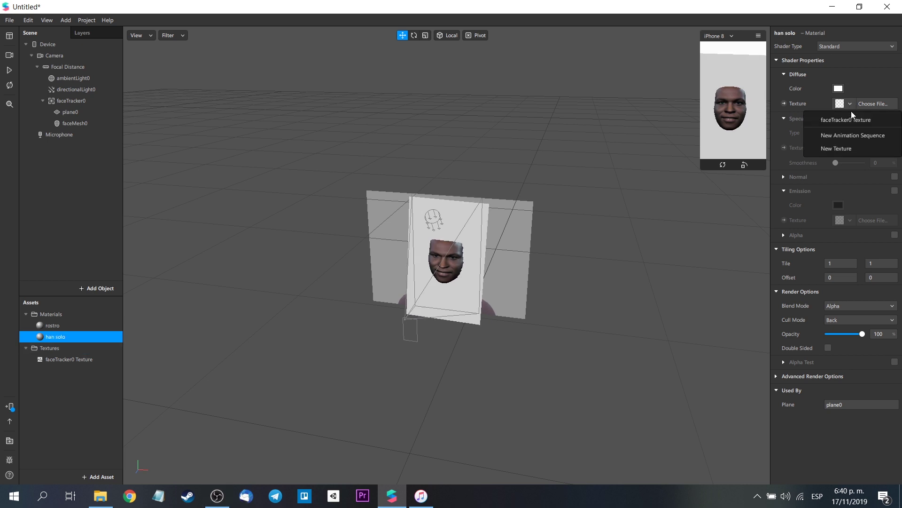
left_click(835, 148)
left_click(134, 172)
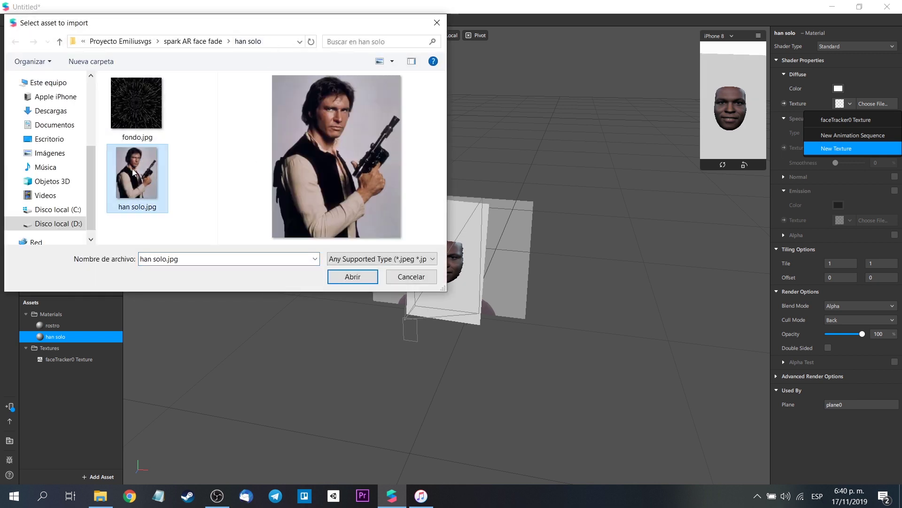
left_click(353, 277)
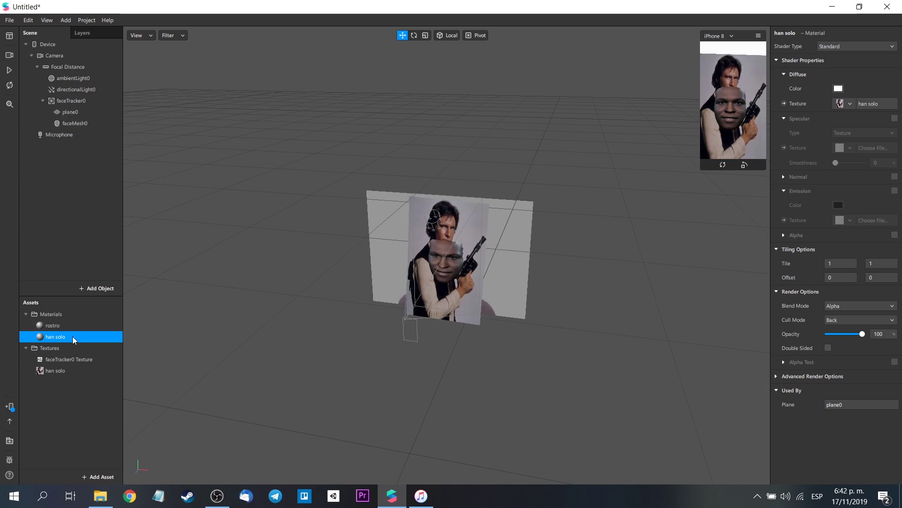
Raise the face mesh onto Han Solo's face, to a Y position of about 0.086, and briefly play and pause the preview
left_click(70, 112)
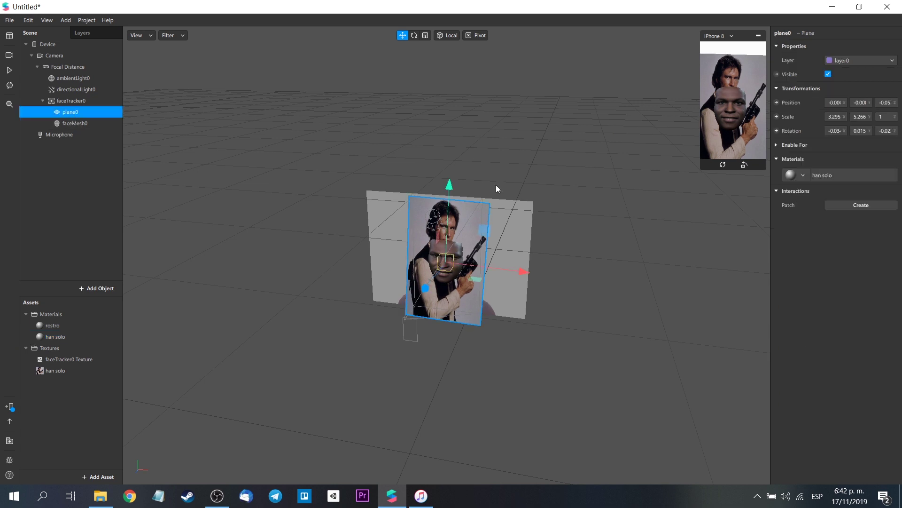
left_click(74, 123)
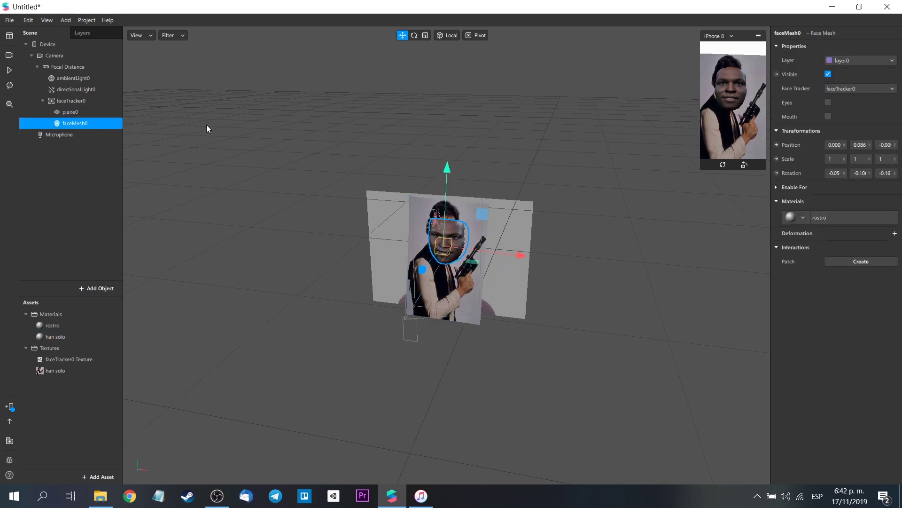
left_click(9, 70)
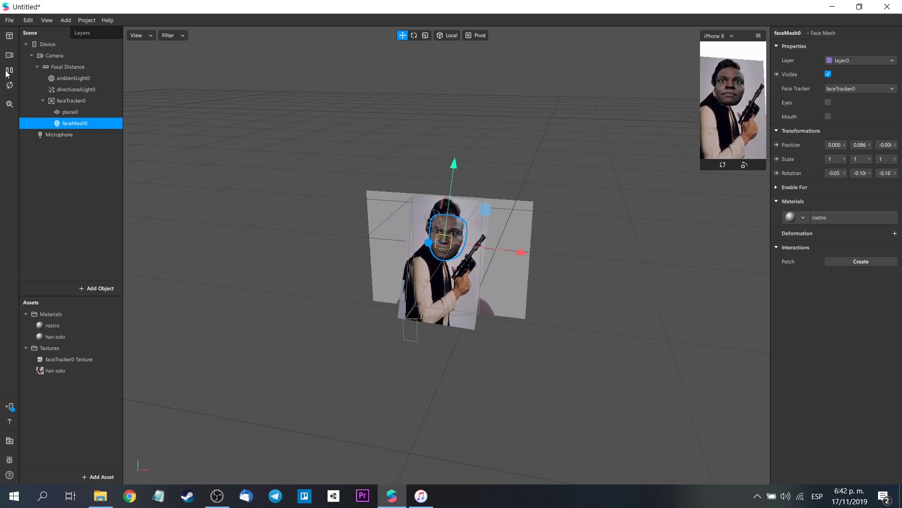
left_click(7, 71)
Rotate the face mesh around its vertical axis to about 31° to follow the turn of Han Solo's head
scroll(388, 186, "up", 5)
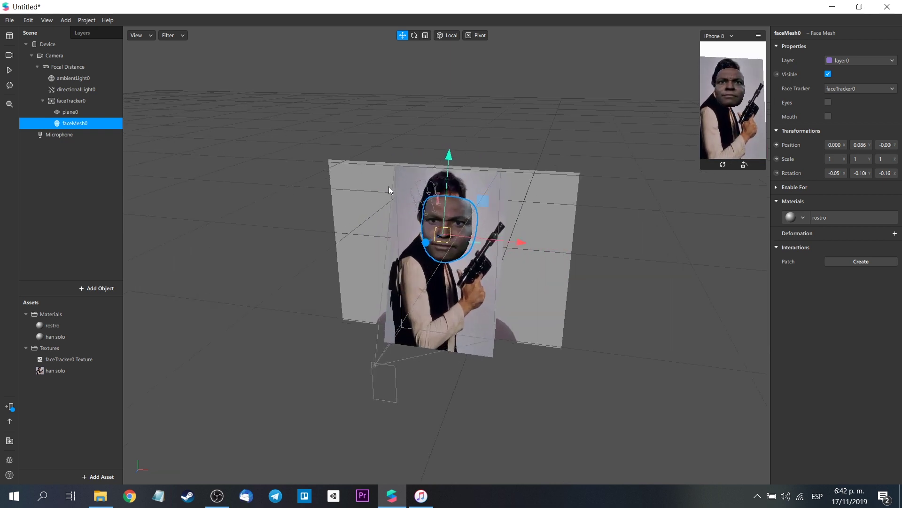
left_click(414, 36)
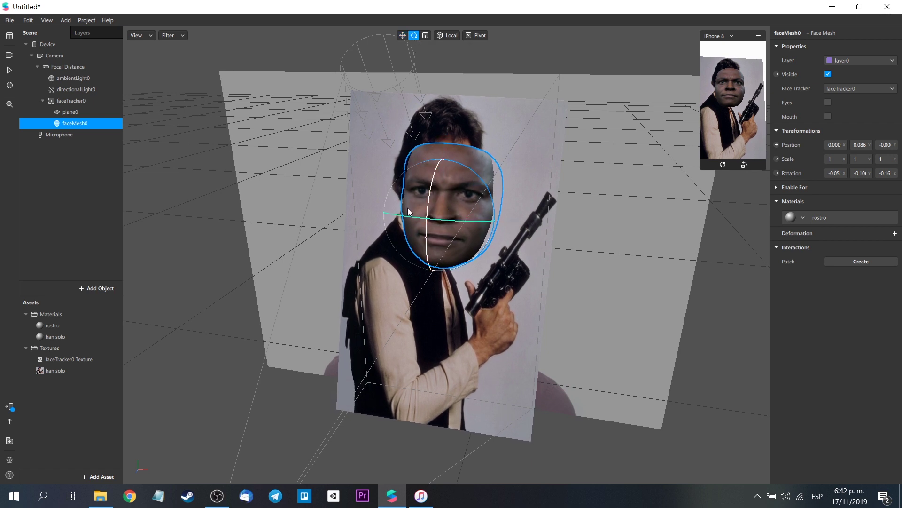
left_click_drag(406, 214, 490, 216)
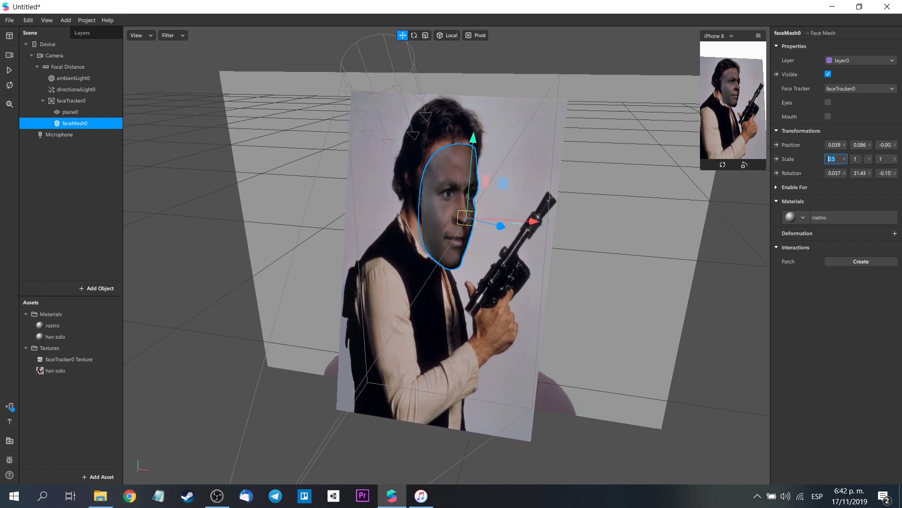
Refine the face mesh rotation to about 44° on Y and about 5° on X
key("w")
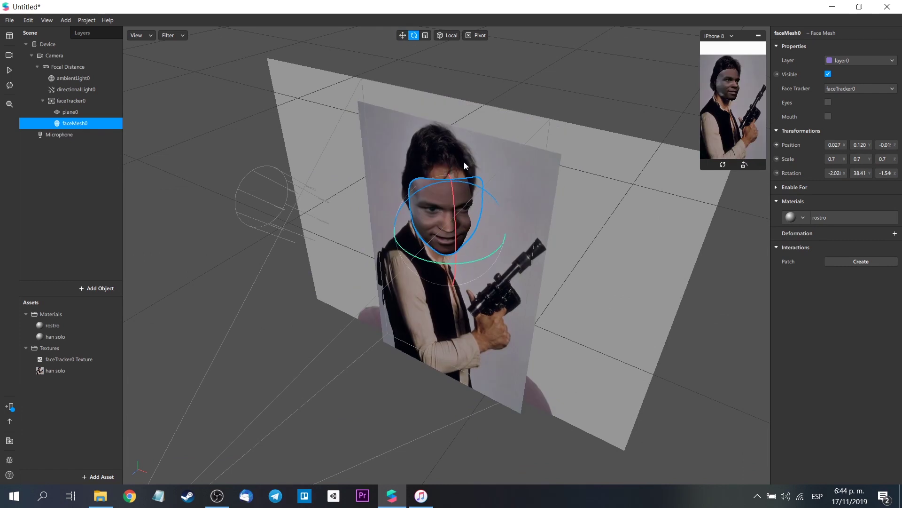
left_click_drag(474, 260, 586, 216)
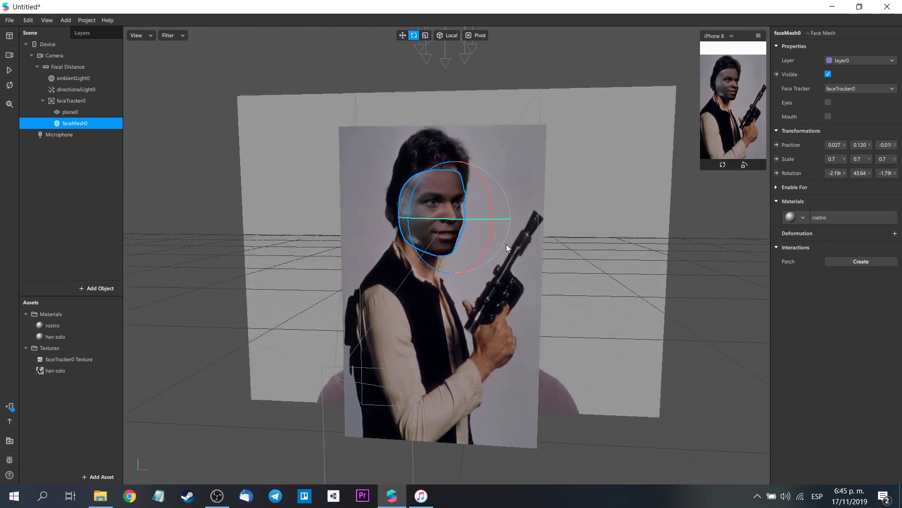
left_click_drag(506, 244, 486, 247)
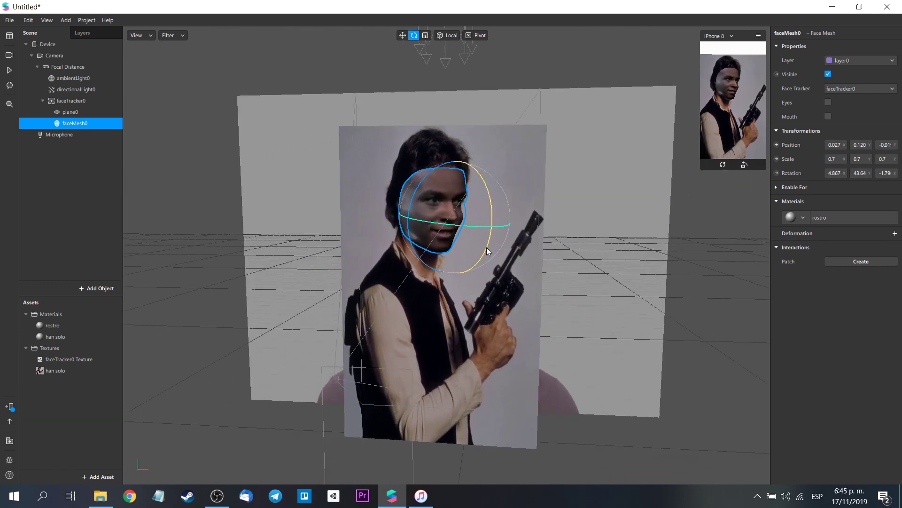
left_click(402, 35)
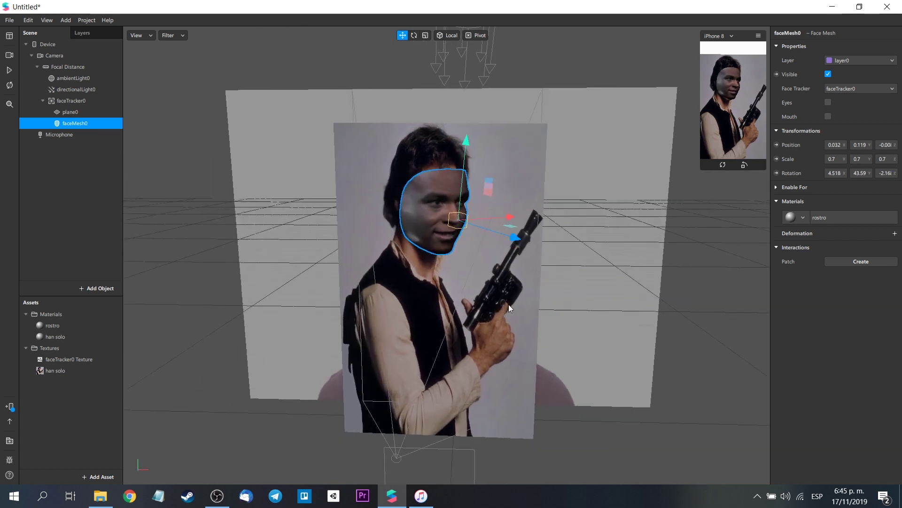
Try further small rotations of the face mesh to match the angle of Han Solo's face
key("e")
left_click_drag(466, 237, 513, 216)
key("w")
key("e")
left_click_drag(466, 235, 461, 237)
Undo the last series of adjustments to the face mesh
key("ctrl+z")
key("ctrl+z")
key("ctrl+z")
key("ctrl+z")
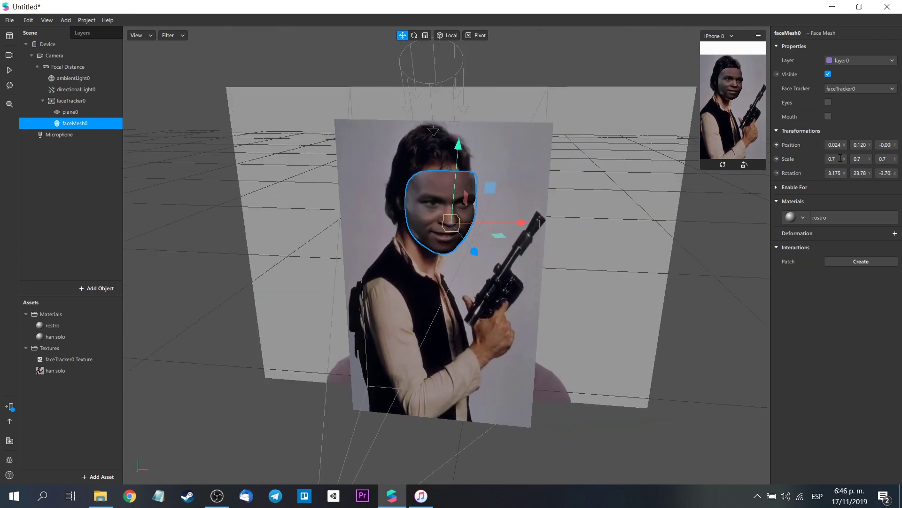
key("ctrl+z")
key("ctrl+z")
key("ctrl+z")
key("ctrl+z")
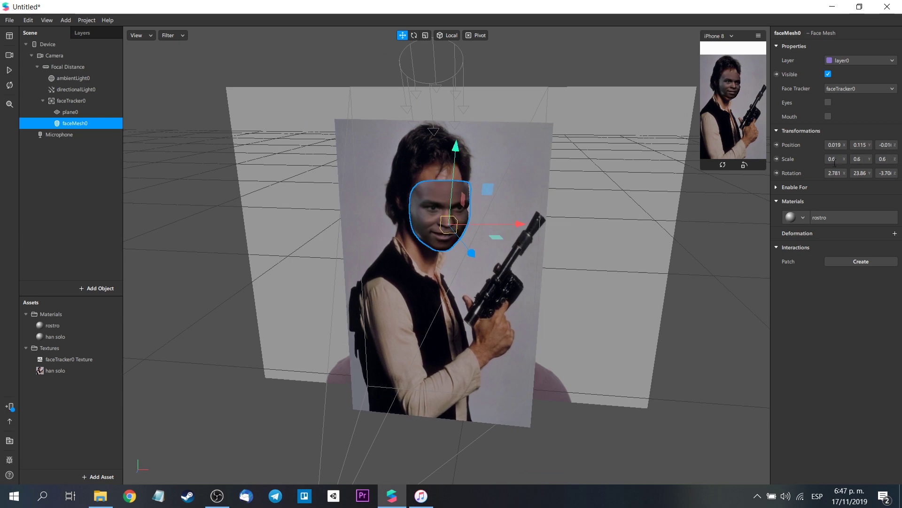
Insert a Rectangle object into the scene
left_click(173, 238)
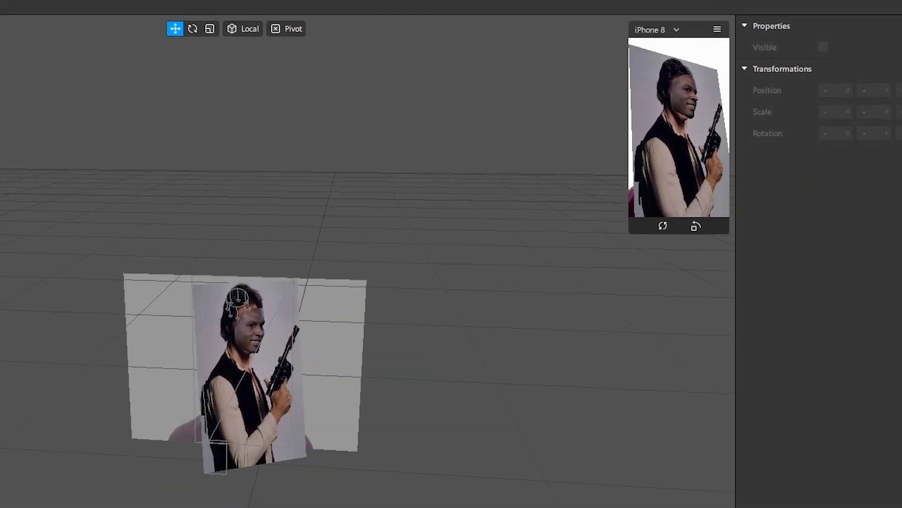
left_click(12, 317)
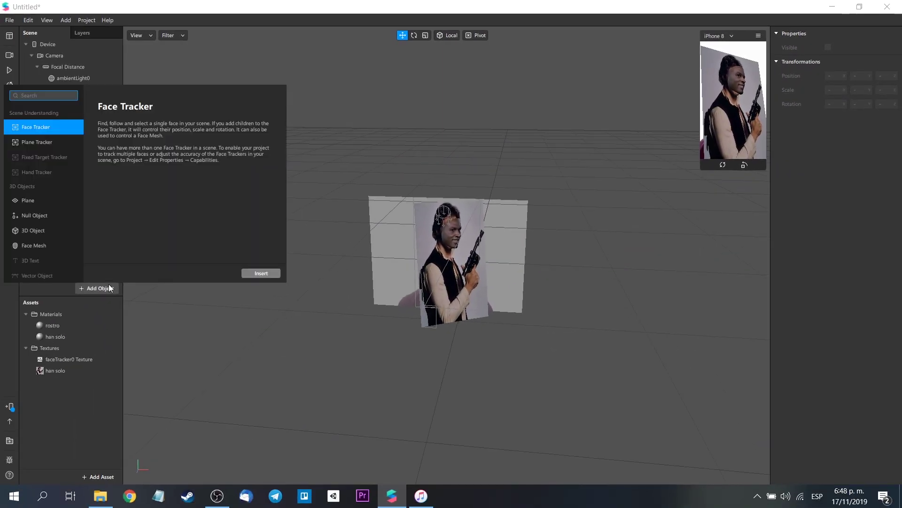
type("rec")
left_click(38, 130)
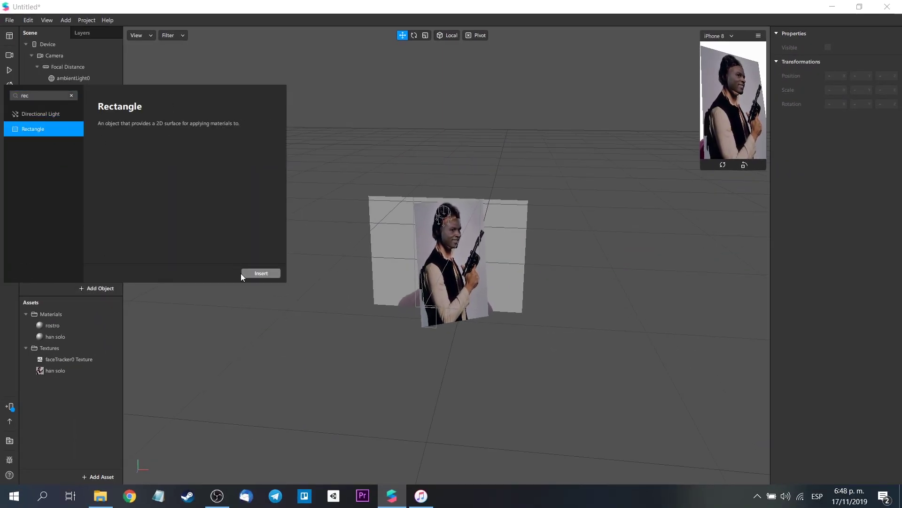
left_click(261, 273)
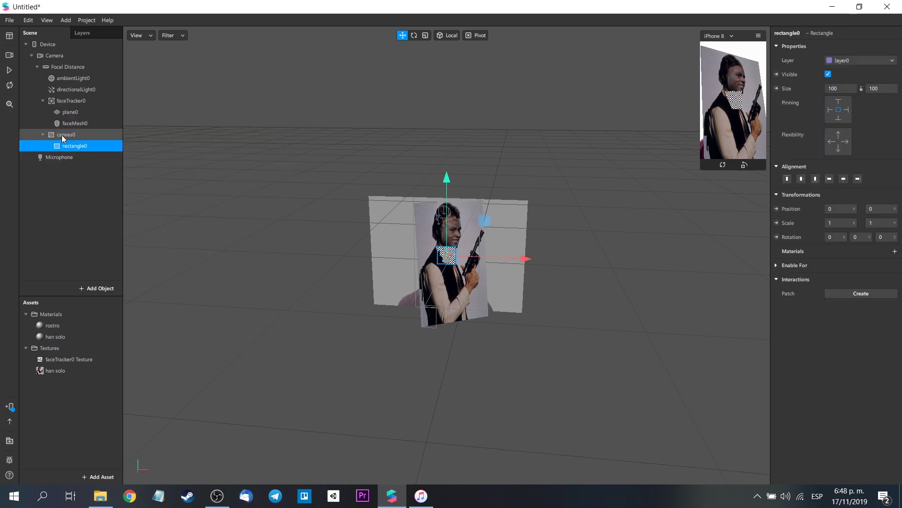
Place the canvas above faceTracker0 in the scene hierarchy and rename its rectangle as fondo
left_click_drag(63, 137, 60, 91)
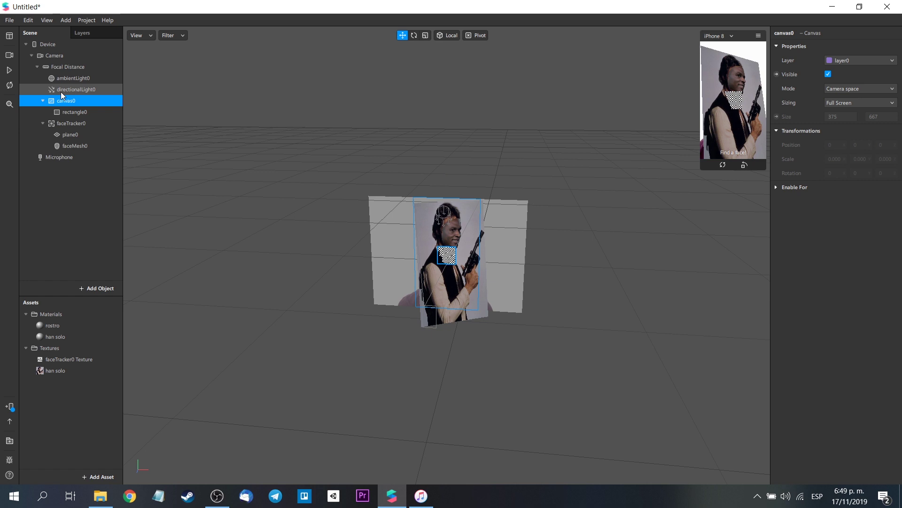
double_click(75, 114)
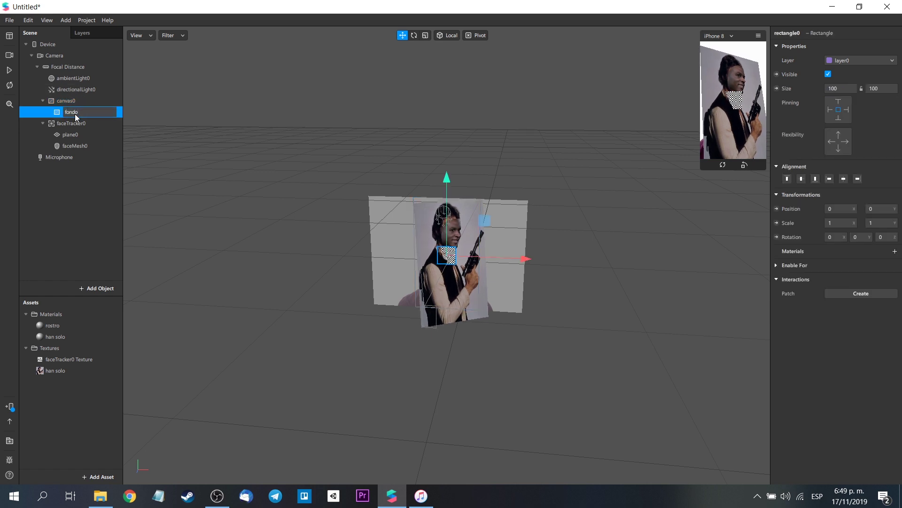
key("Return")
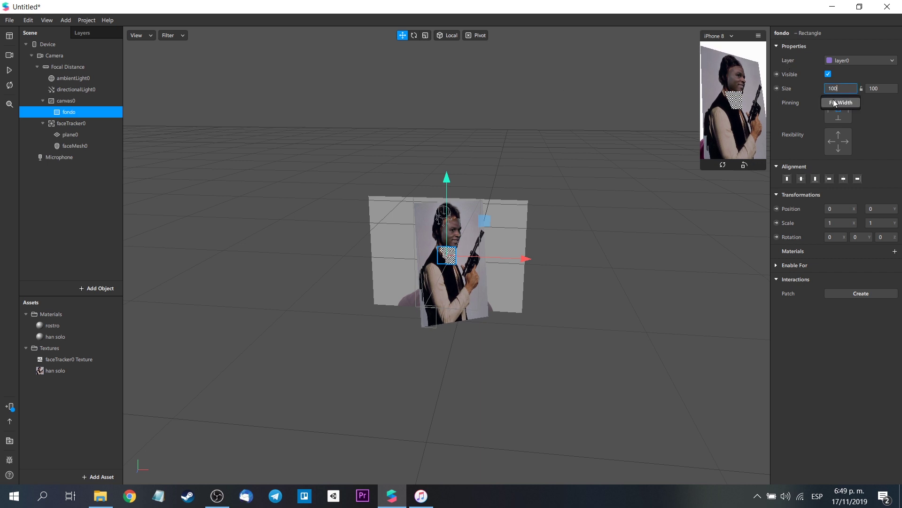
Size the fondo rectangle to fill the full height and width of its canvas
left_click(875, 89)
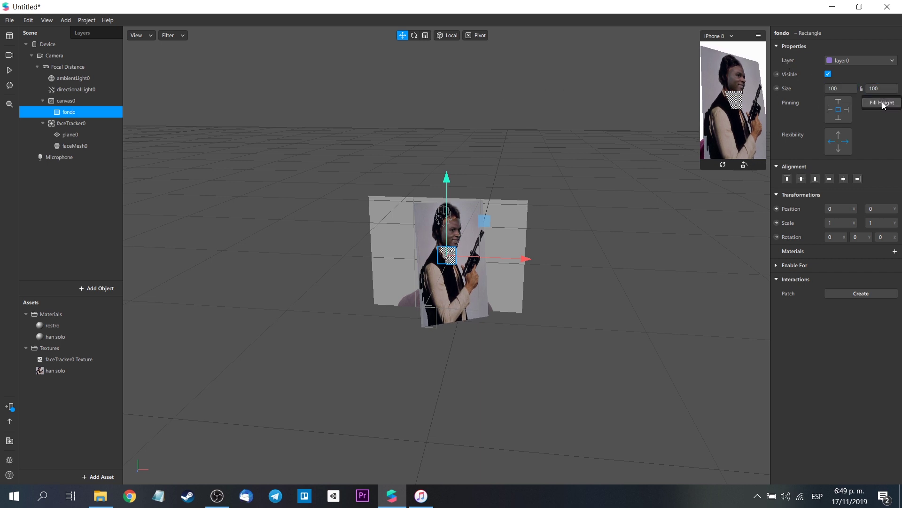
left_click(882, 103)
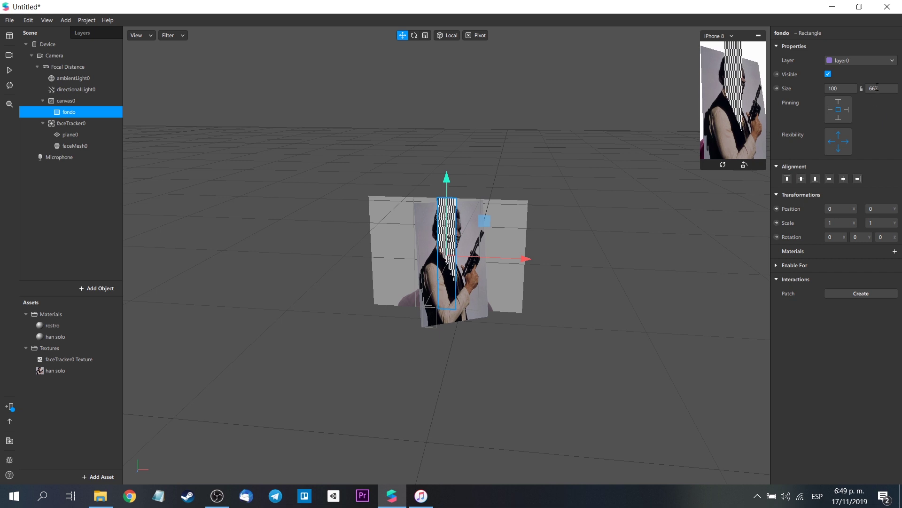
left_click(840, 89)
left_click(840, 103)
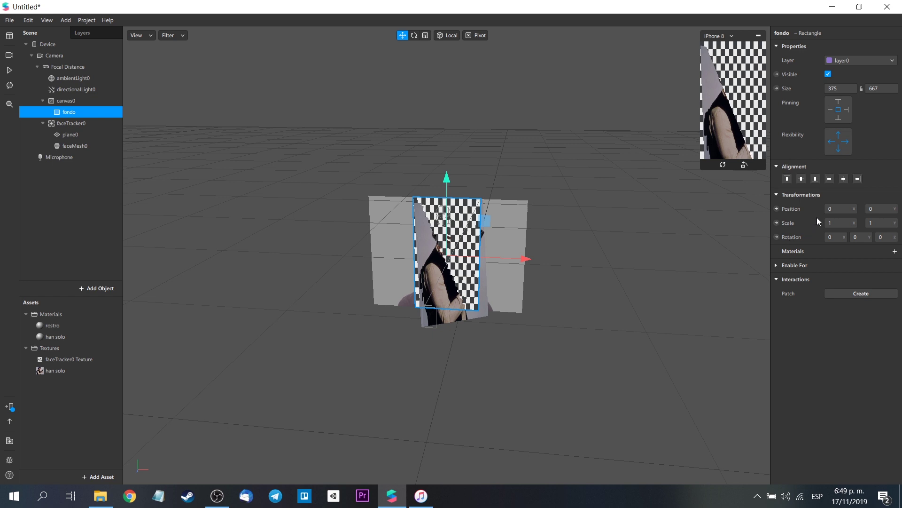
Create a new material on the fondo rectangle and name it fondo
left_click(895, 252)
left_click(862, 293)
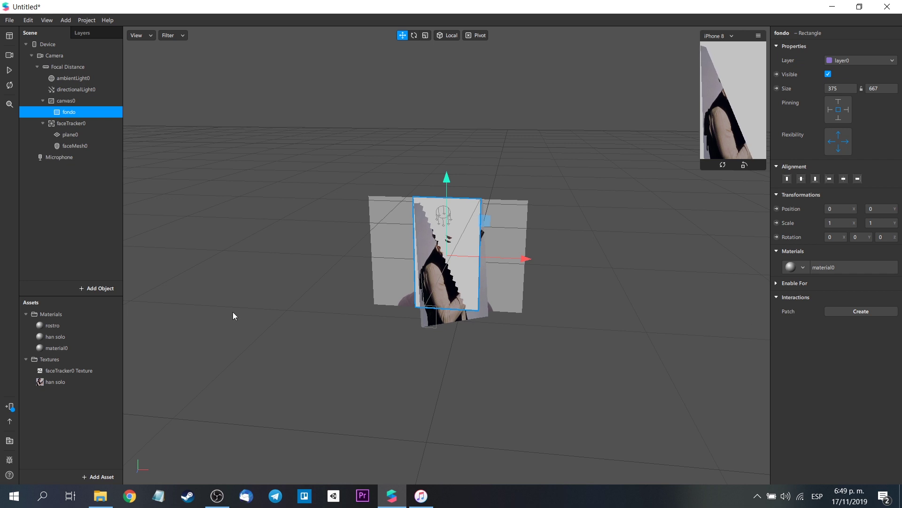
left_click(66, 347)
left_click(67, 348)
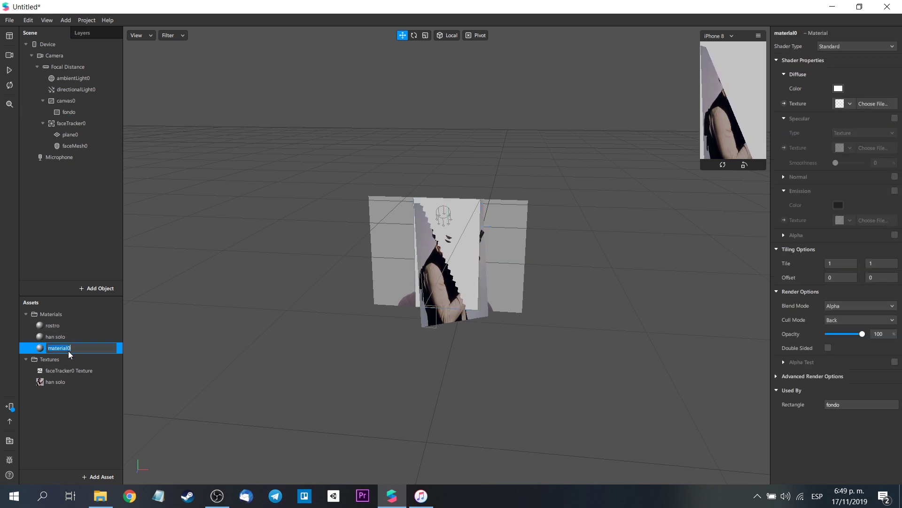
type("fondo")
key("Return")
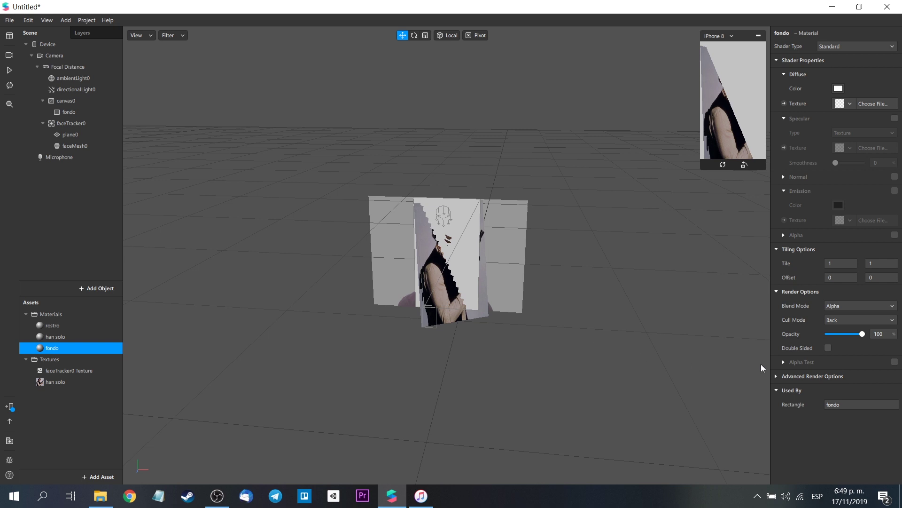
Turn off writing to depth in the fondo material's advanced render options and briefly play the preview video
left_click(777, 376)
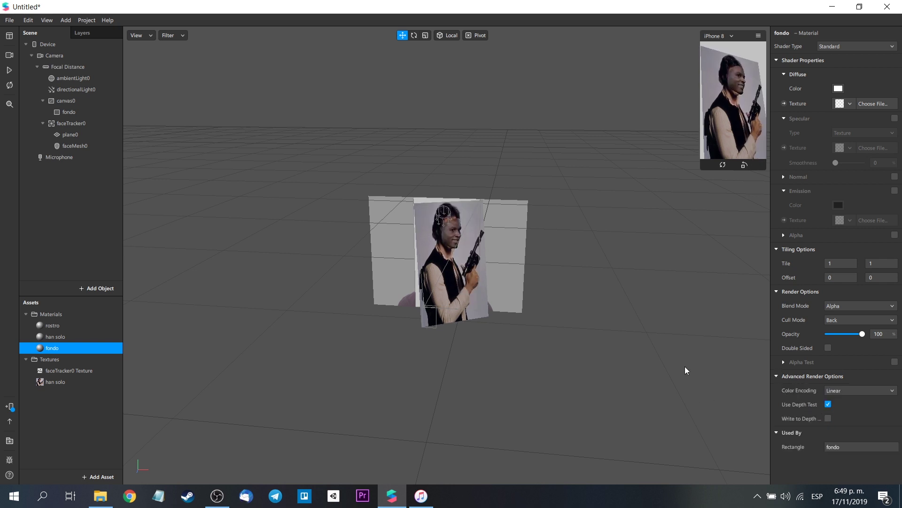
left_click(9, 71)
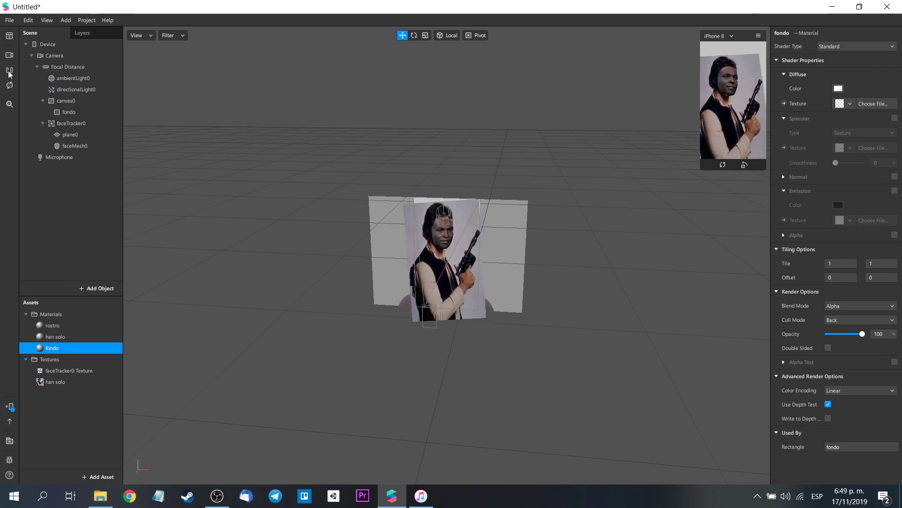
left_click(9, 71)
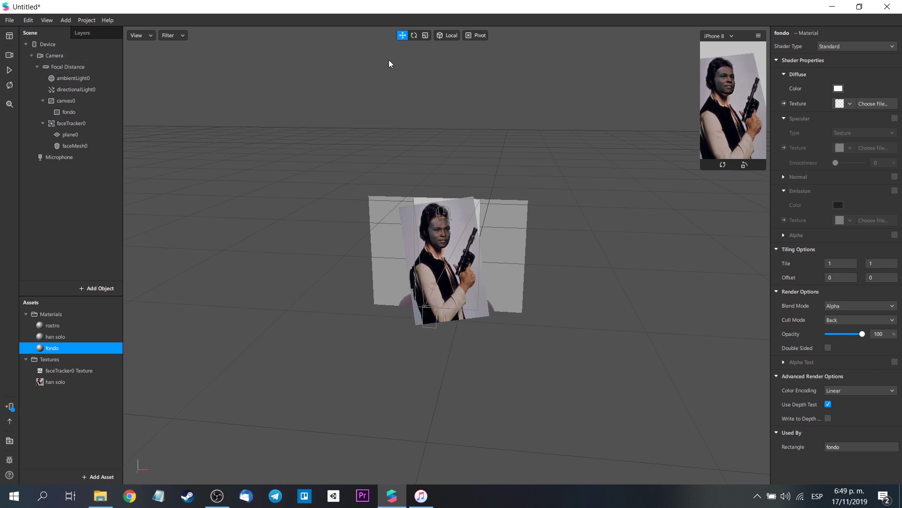
Import fondo.jpg as a new texture for the fondo material's diffuse texture
left_click(849, 104)
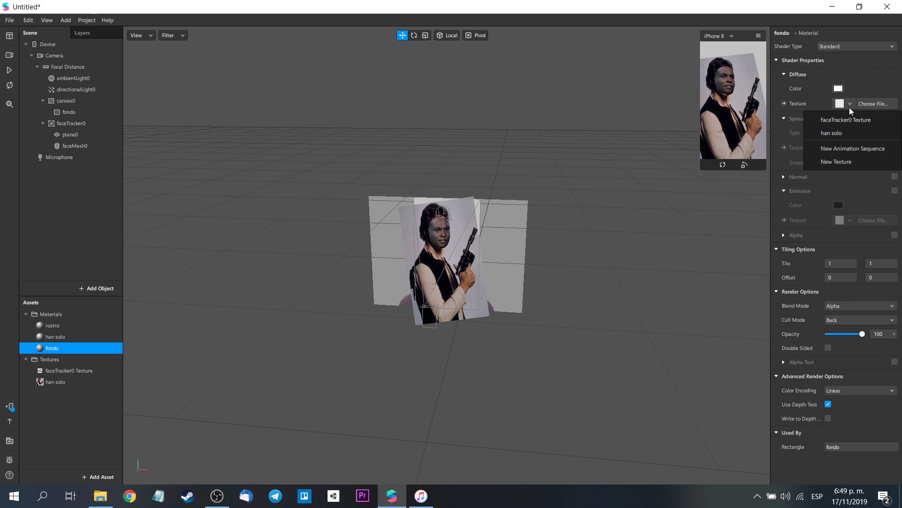
left_click(848, 161)
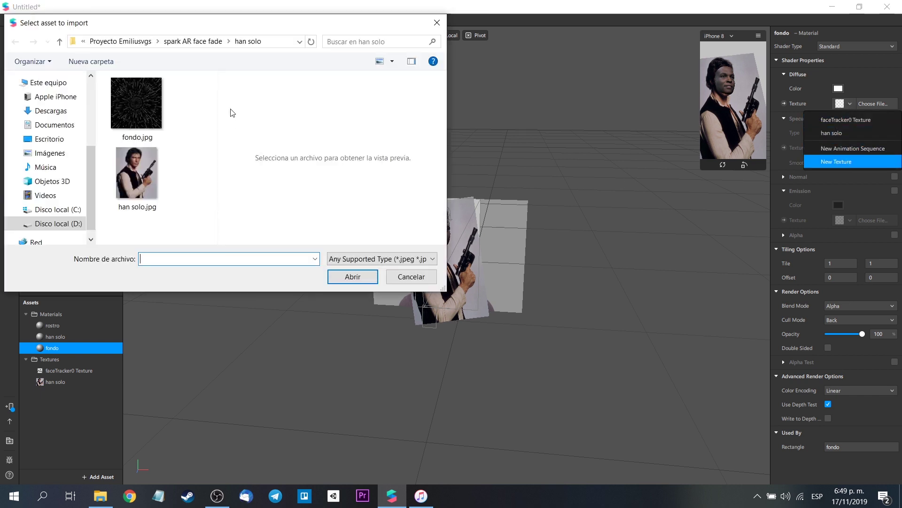
left_click(137, 102)
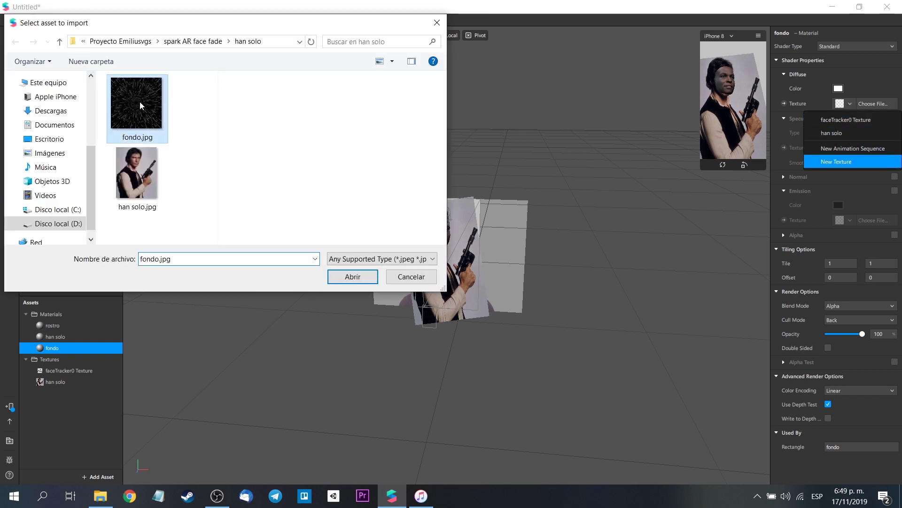
left_click(353, 277)
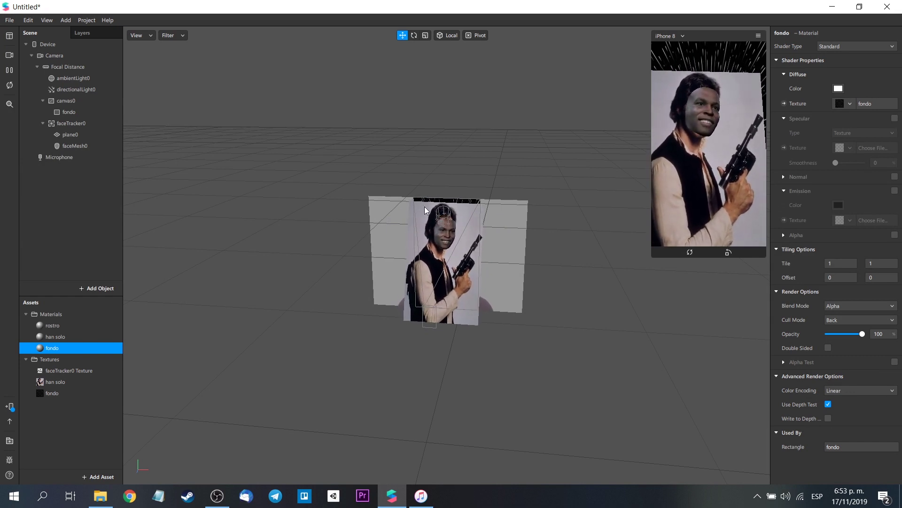
Send the effect to the connected iPhone for testing
left_click(12, 408)
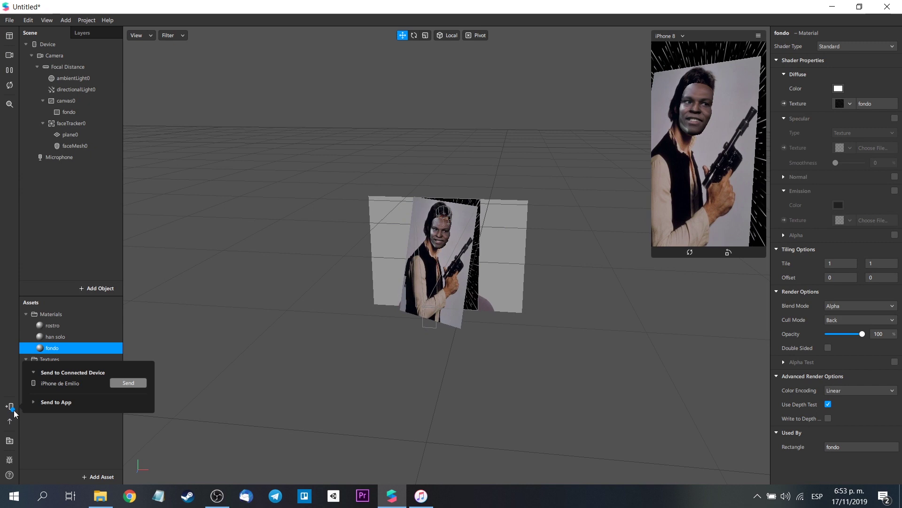
left_click(128, 382)
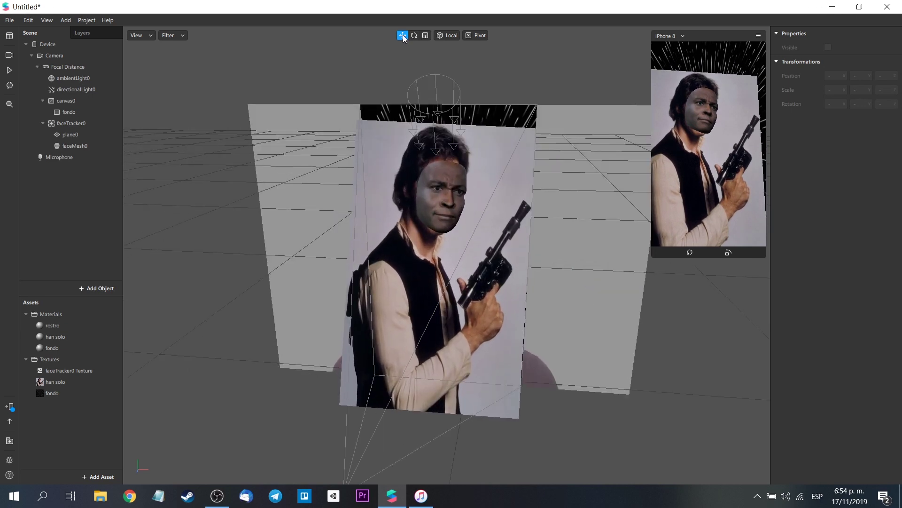
Move the face mesh to about 0.012 on X and 0.111 on Y to fit Han Solo's face
left_click(75, 146)
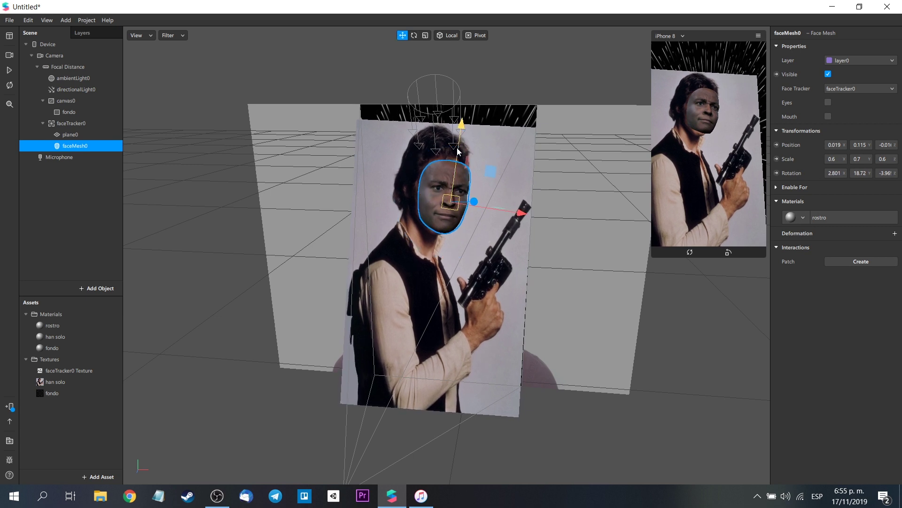
left_click_drag(499, 292, 442, 290)
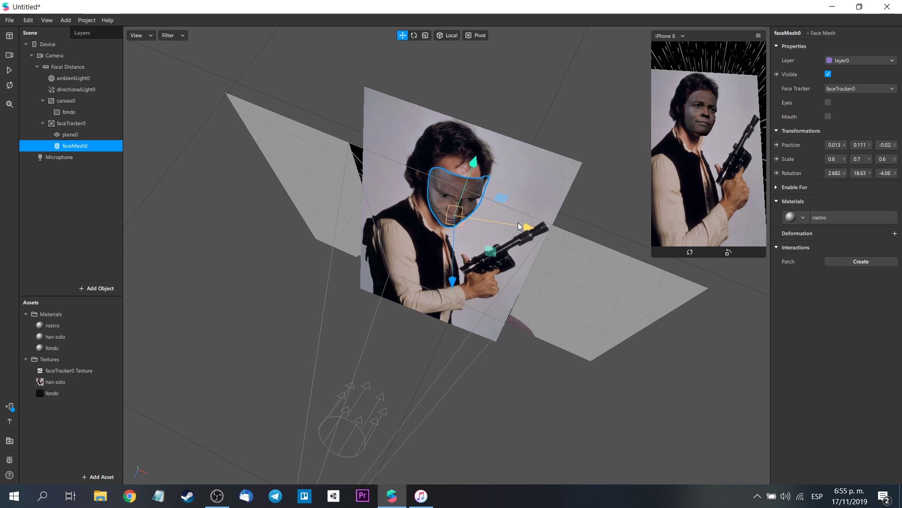
left_click_drag(455, 284, 197, 311)
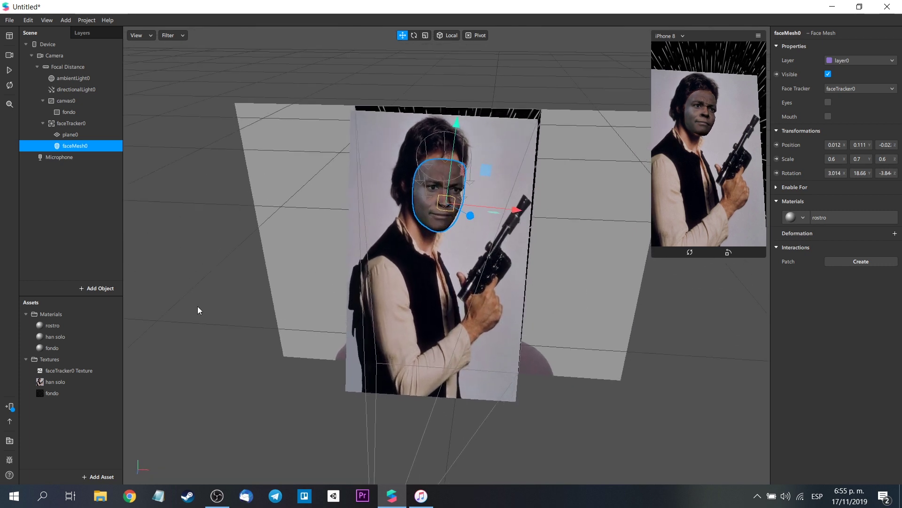
left_click(142, 335)
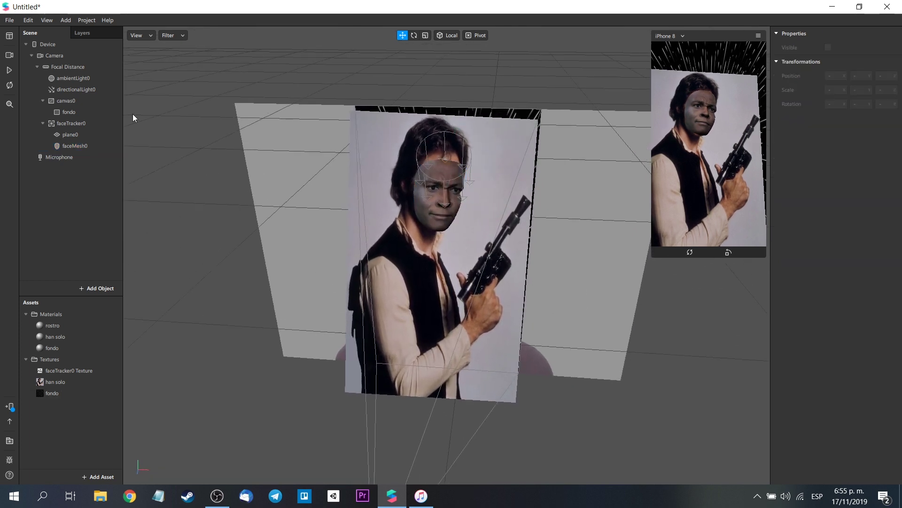
Show the Patch Editor below the scene viewport
left_click(66, 21)
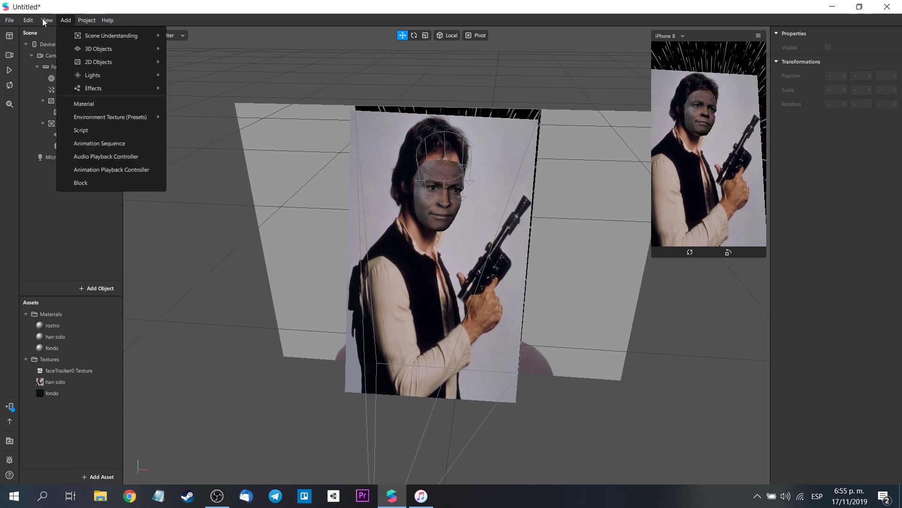
mouse_move(47, 20)
left_click(84, 64)
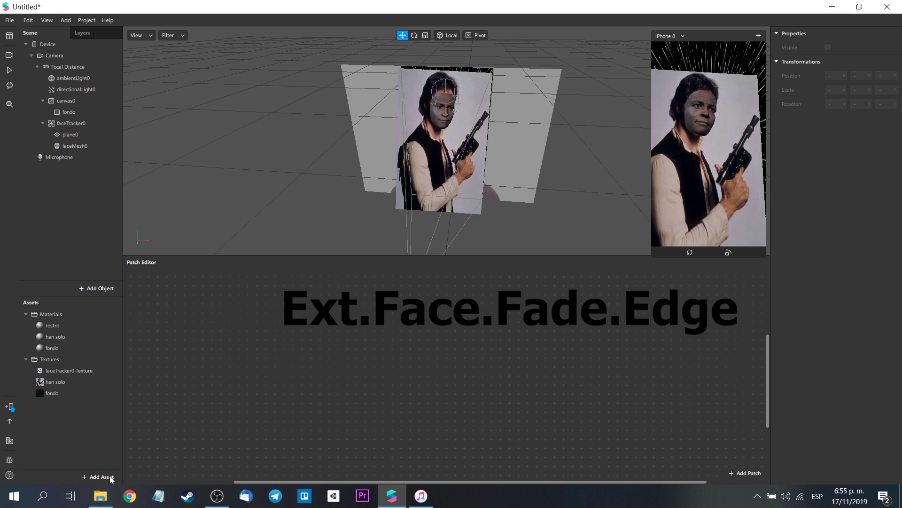
Switch to File Explorer and import EXT_FACE.FADE.EDGE.arp from the han solo folder into the project's assets
left_click(101, 497)
left_click_drag(324, 143, 88, 407)
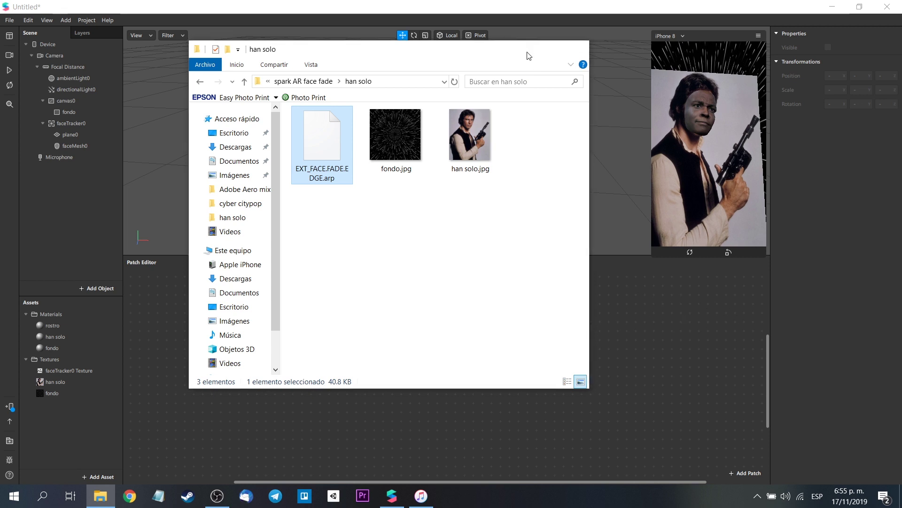
left_click(575, 49)
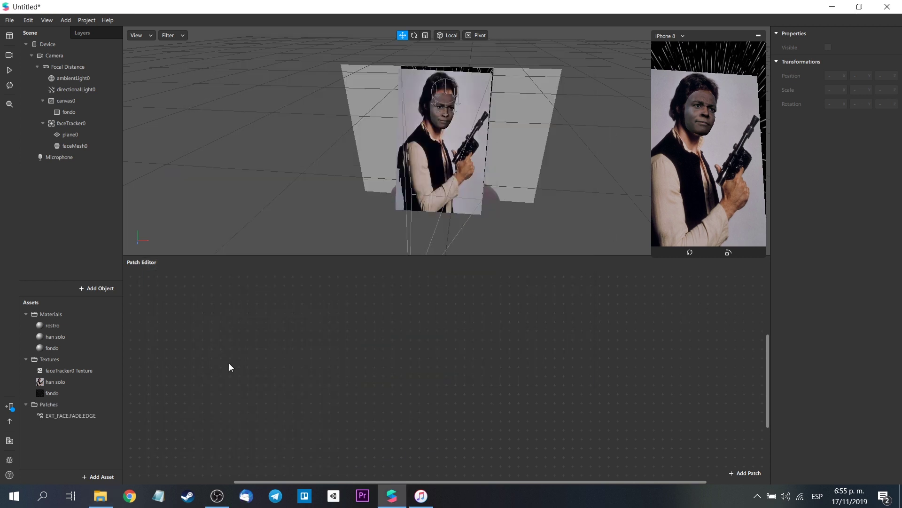
Add the faceTracker0 Texture and the EXT_FACE.FADE.EDGE patch side by side to the patch graph
left_click(80, 414)
left_click(68, 372)
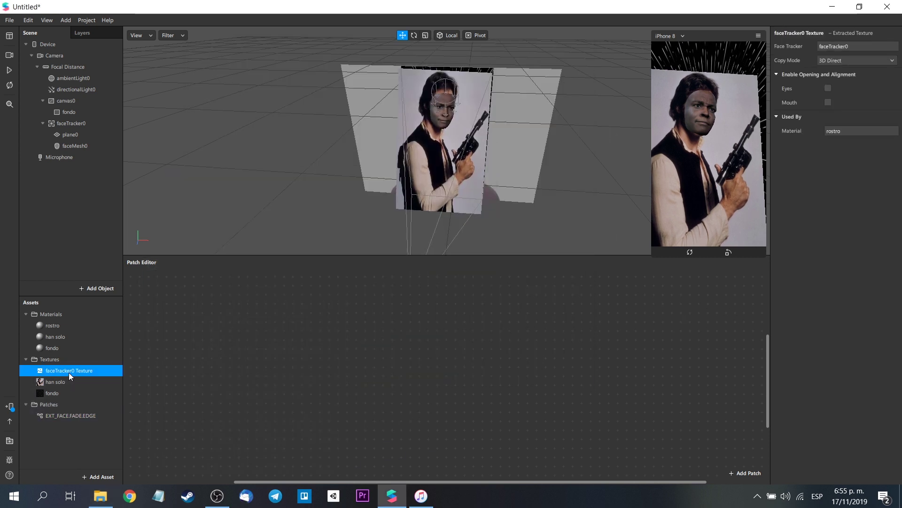
mouse_move(69, 373)
left_mouse_down()
mouse_move(280, 298)
mouse_move(226, 337)
left_mouse_up()
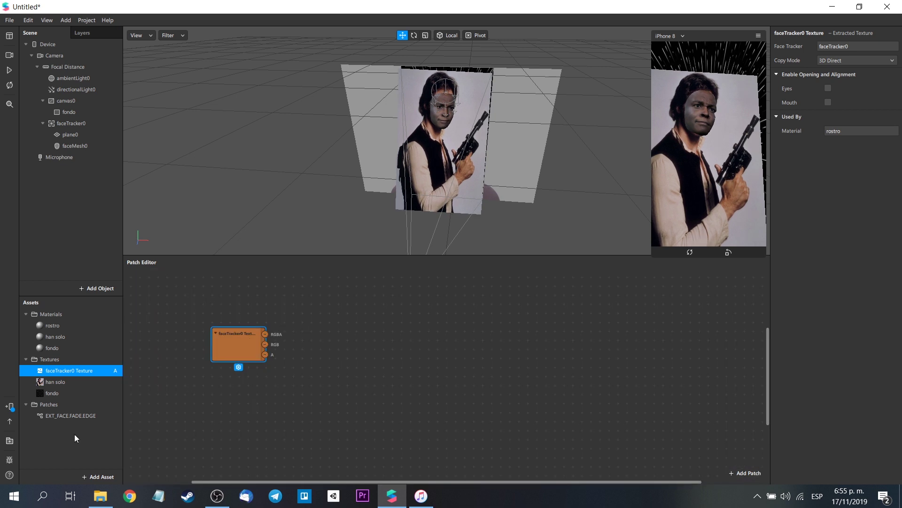
left_click_drag(75, 415, 376, 350)
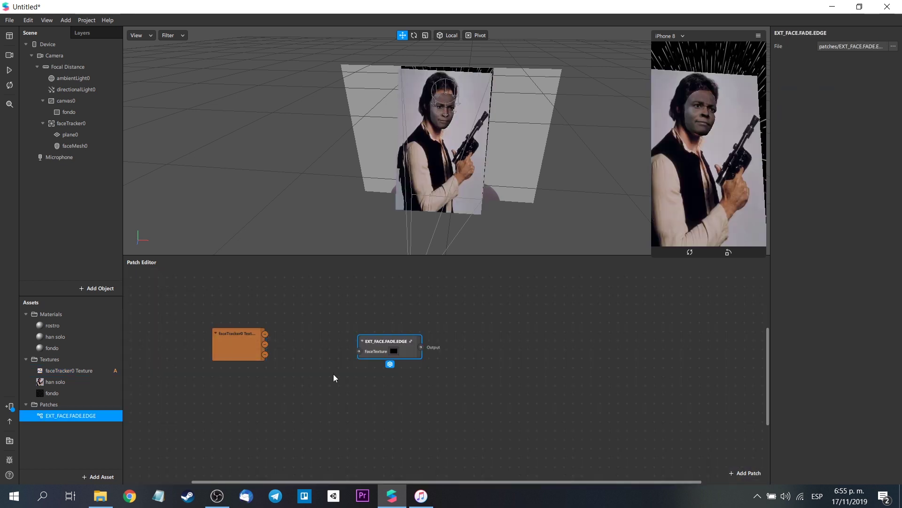
Create a patch for the diffuse texture of the face mesh's rostro material
left_click(75, 146)
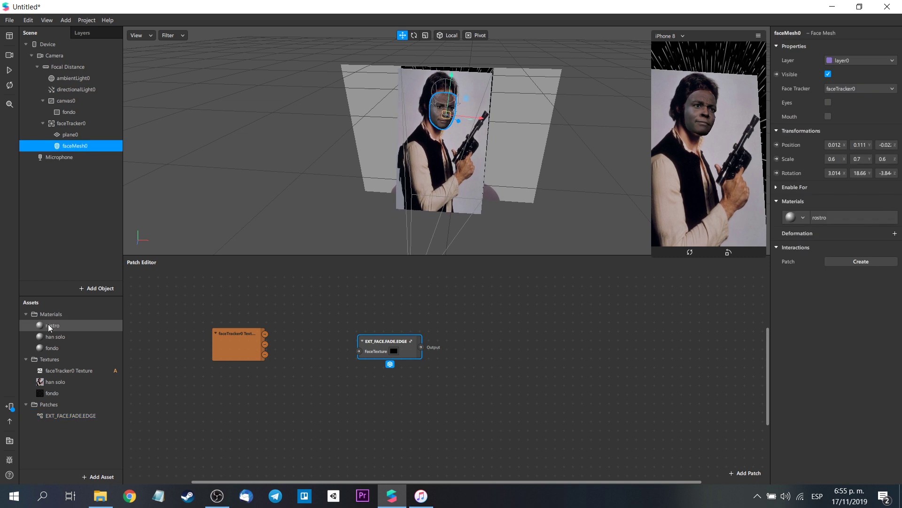
left_click(819, 217)
left_click(784, 104)
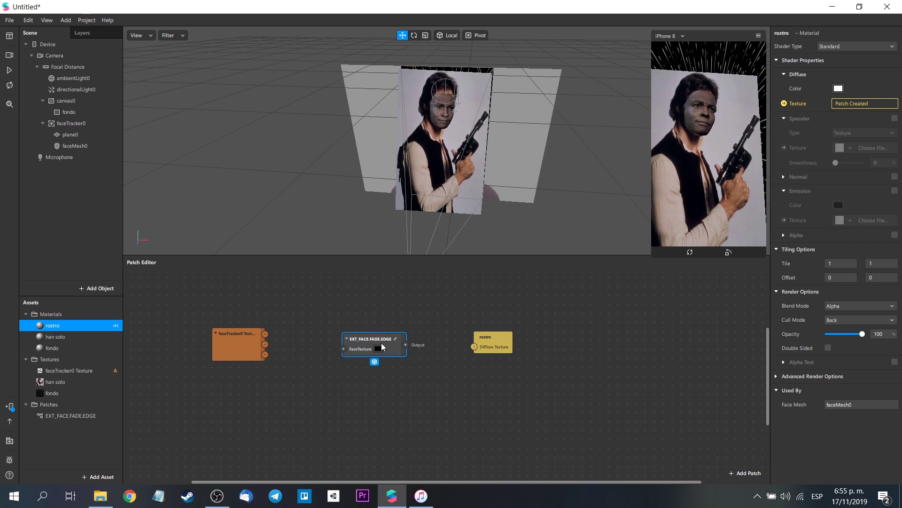
Connect the faceTracker0 Texture's first output to EXT_FACE.FADE.EDGE's FaceTexture input and its Output to the rostro Diffuse Texture patch
left_click_drag(382, 343, 386, 341)
left_click_drag(269, 334, 347, 347)
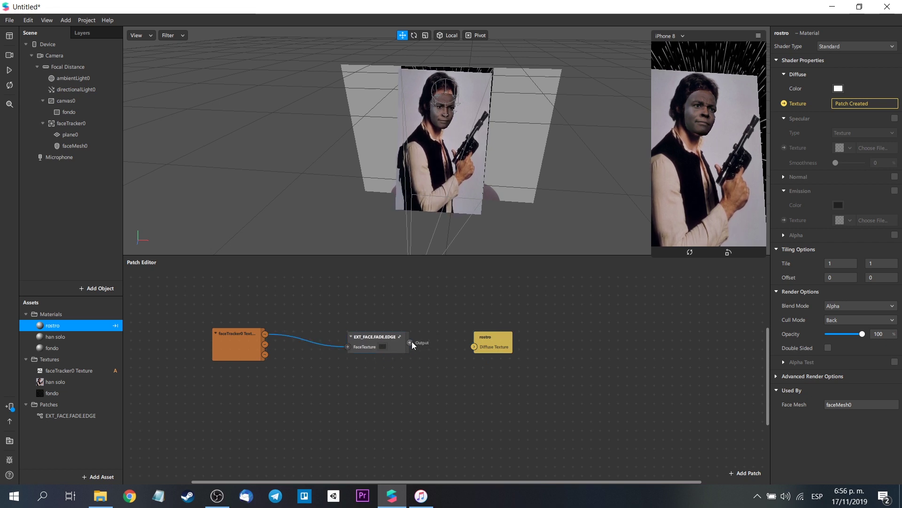
left_click_drag(411, 342, 472, 346)
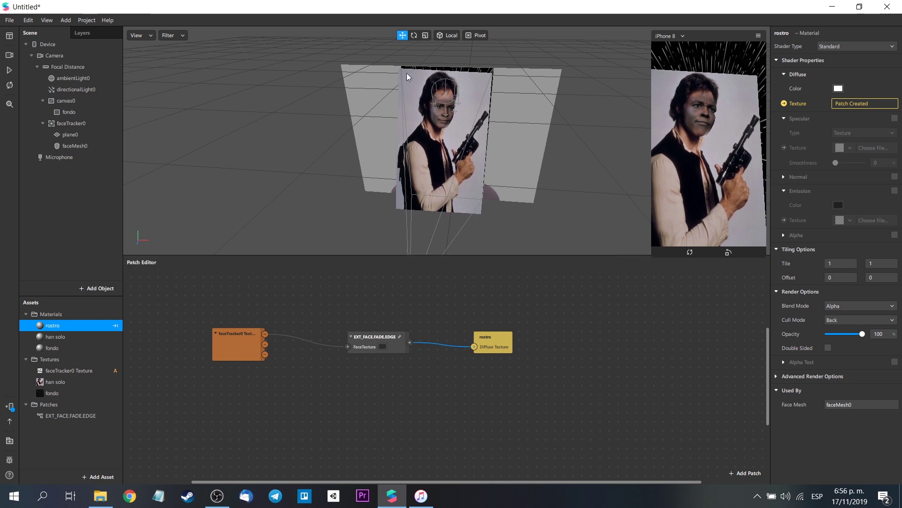
Select faceMesh0 and run the camera preview to examine the faded face edges on the Han Solo picture
left_click(125, 133)
left_click(75, 146)
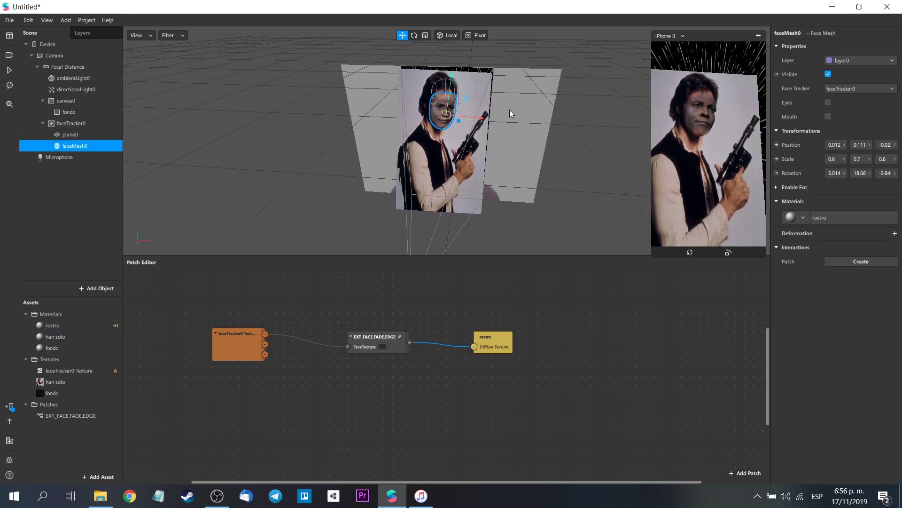
scroll(513, 122, "up", 2)
mouse_move(529, 160)
left_mouse_down()
mouse_move(517, 163)
mouse_move(545, 165)
mouse_move(537, 168)
left_mouse_up()
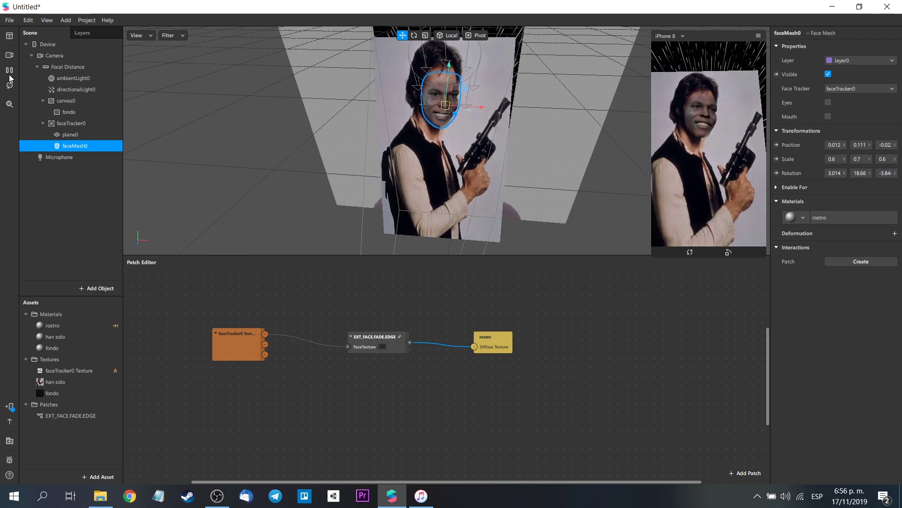
left_click(10, 74)
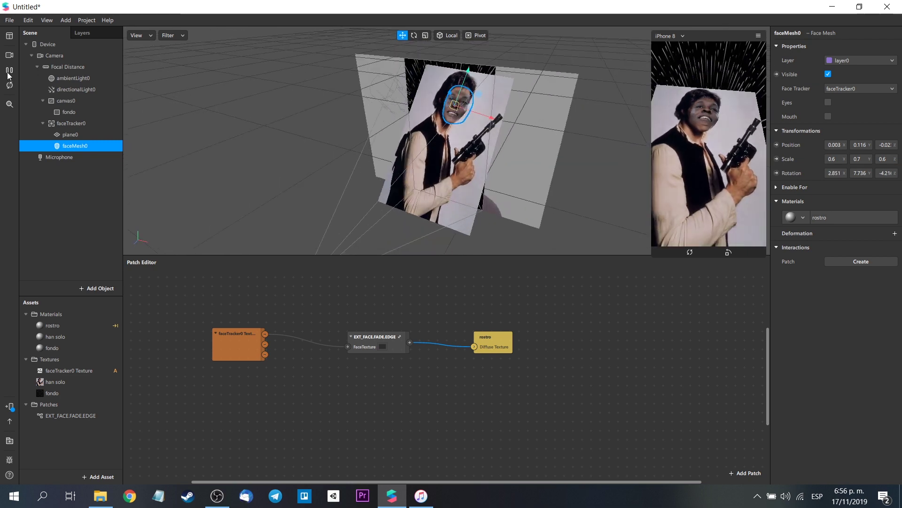
key("e")
mouse_move(488, 126)
left_mouse_down()
mouse_move(502, 128)
mouse_move(484, 123)
left_mouse_up()
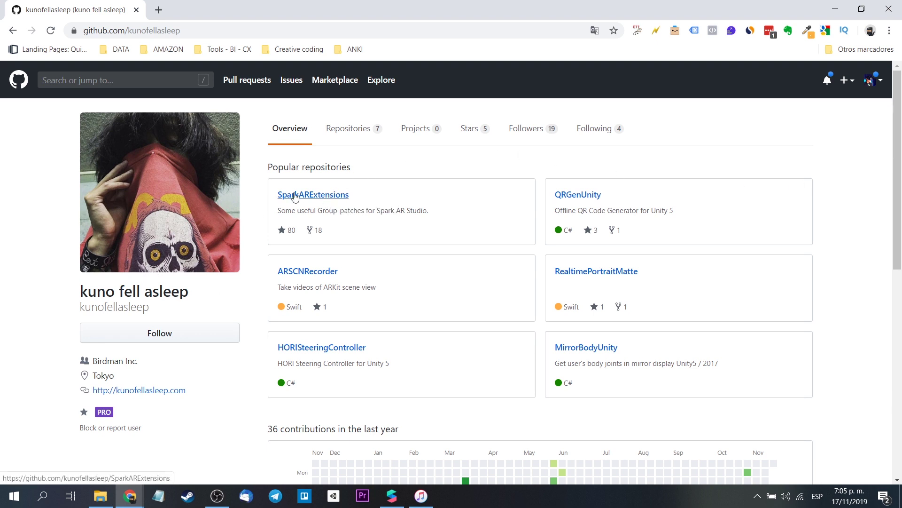
Open the SparkARExtensions repository on GitHub and locate EXT_FACE.FADE.EDGE.arp in the patches folder of FaceEffectExample
left_click(320, 194)
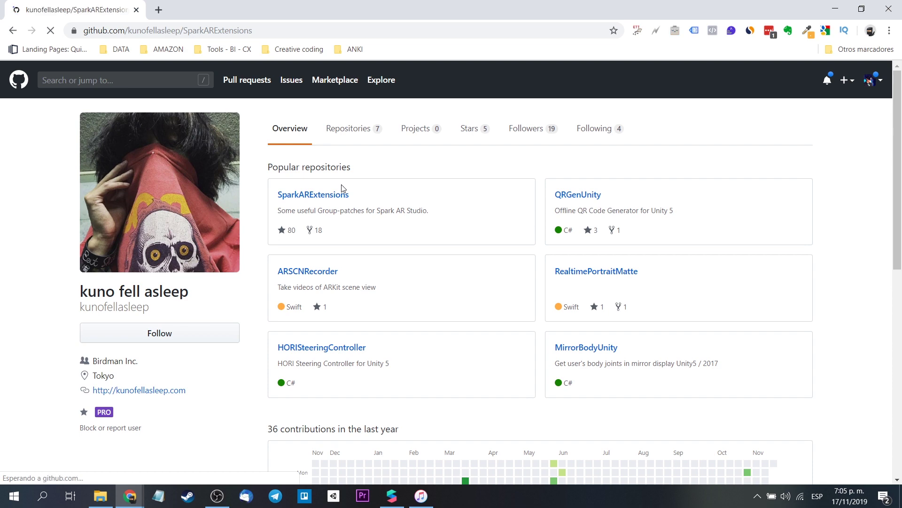
scroll(384, 247, "down", 5)
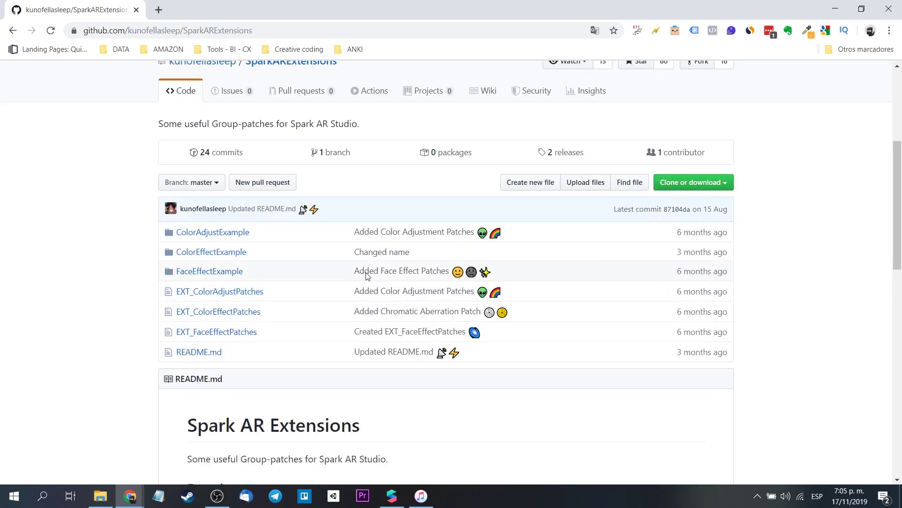
left_click(226, 272)
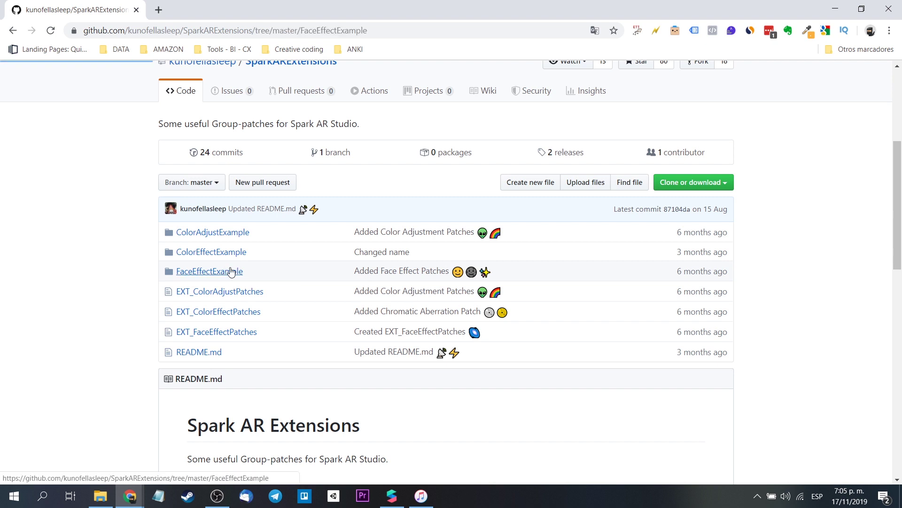
scroll(312, 258, "down", 2)
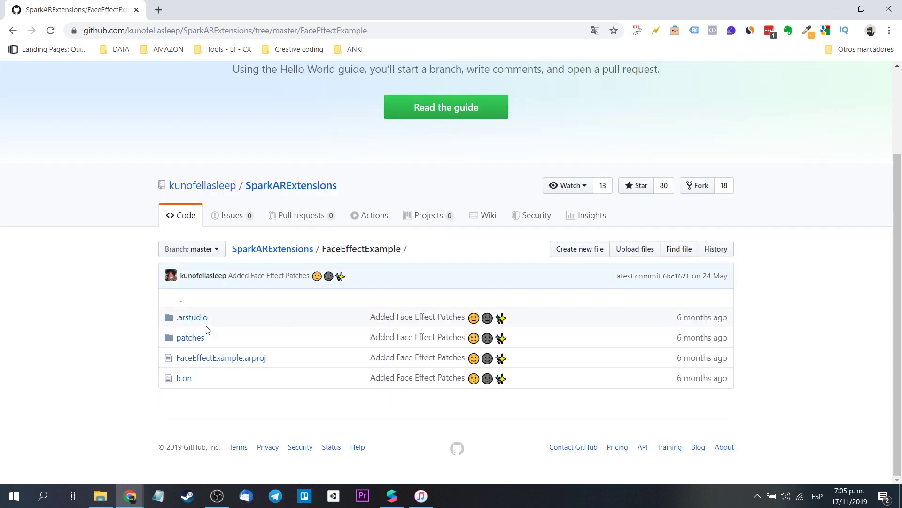
left_click(192, 340)
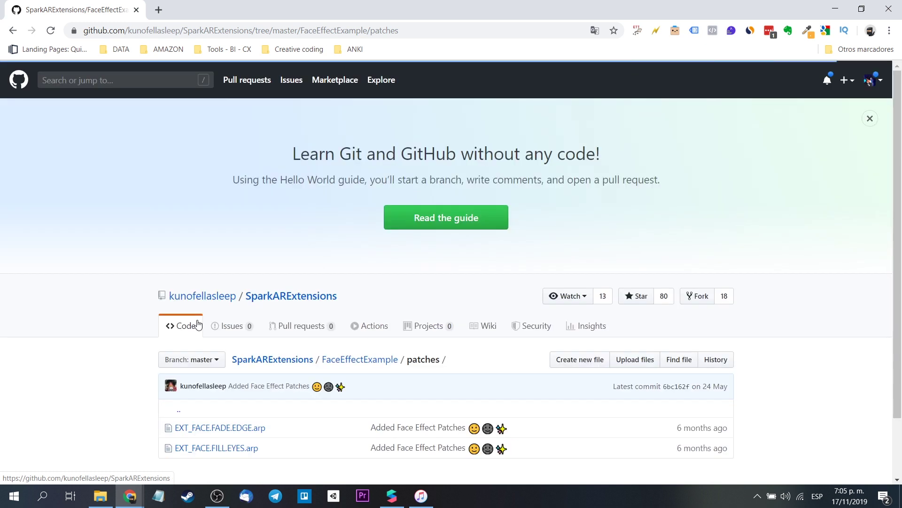
scroll(336, 346, "down", 2)
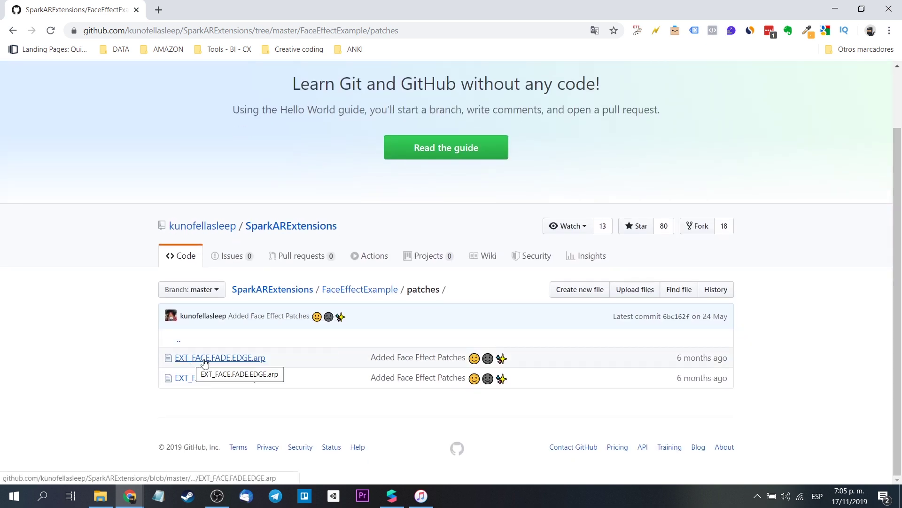
left_click(225, 359)
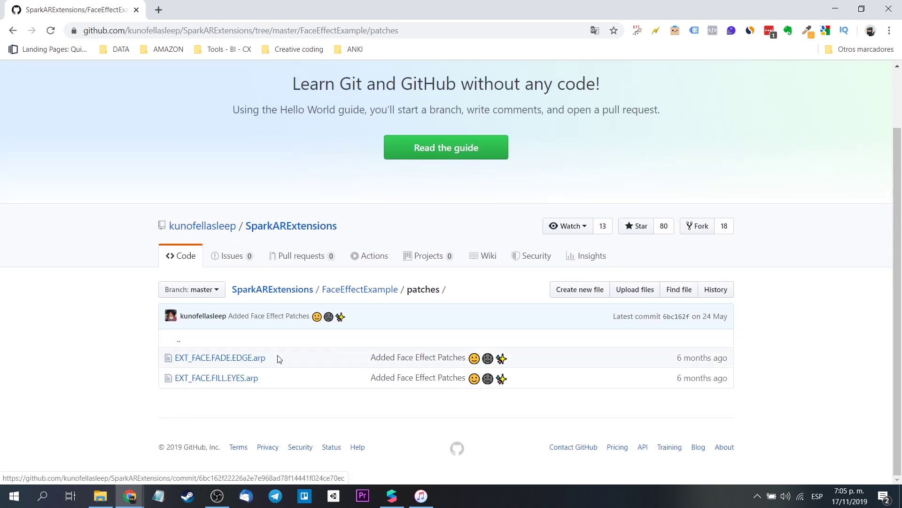
left_click(203, 363)
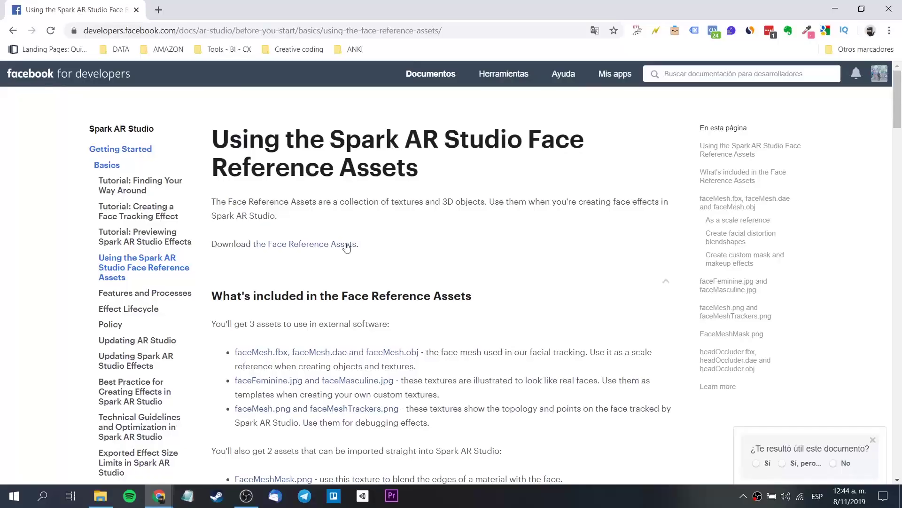
Review the Spark AR Studio documentation page describing the Face Reference Assets and the files they include
scroll(343, 245, "down", 9)
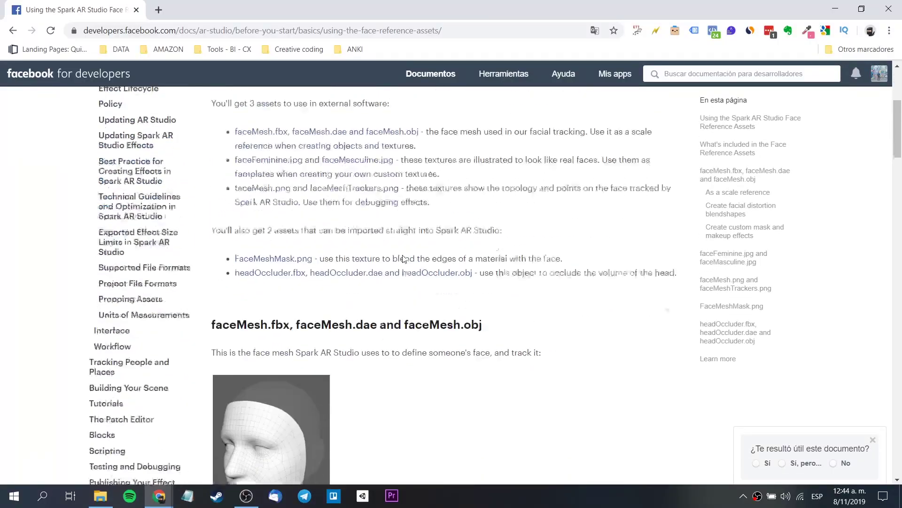
scroll(356, 254, "down", 13)
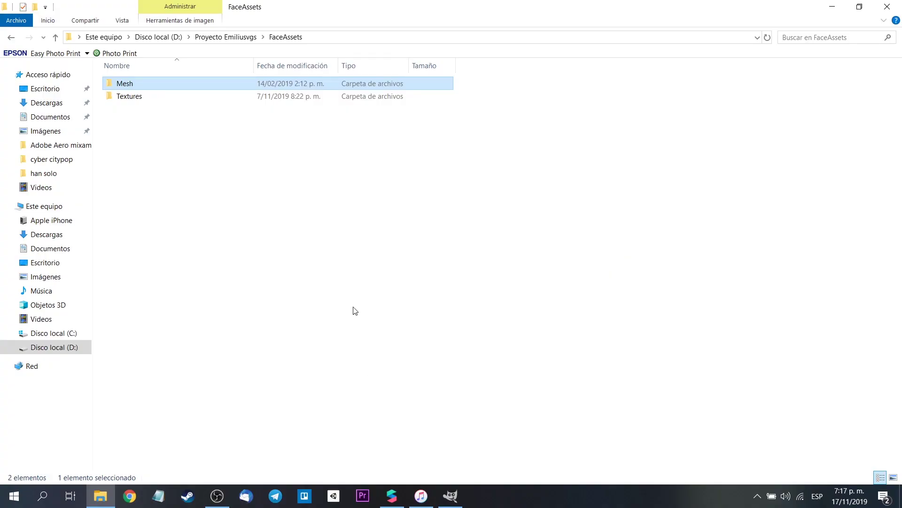
In File Explorer, go into the Textures folder of FaceAssets and open faceFeminine.jpg in GIMP
left_click(454, 278)
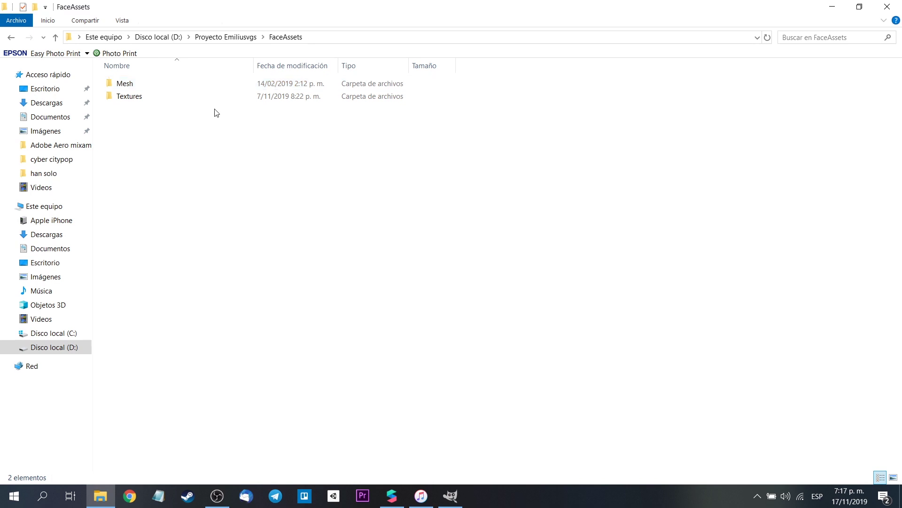
double_click(194, 97)
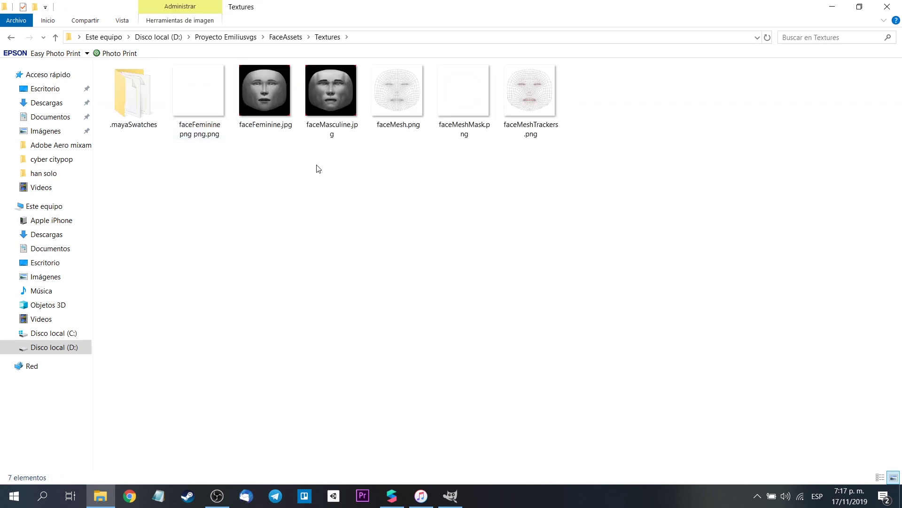
left_click_drag(264, 86, 551, 131)
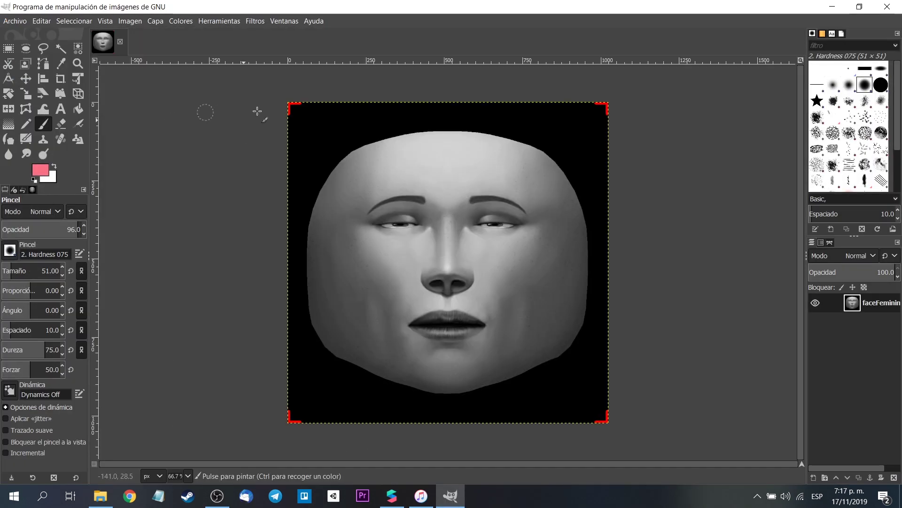
Add a new 1024 × 1024 px layer named Capa with transparent fill above the faceFeminine layer
right_click(889, 307)
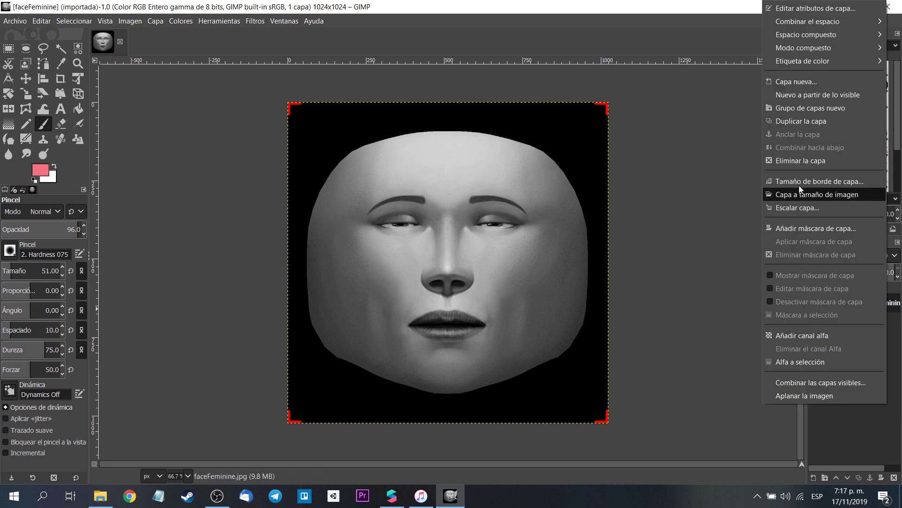
left_click(808, 85)
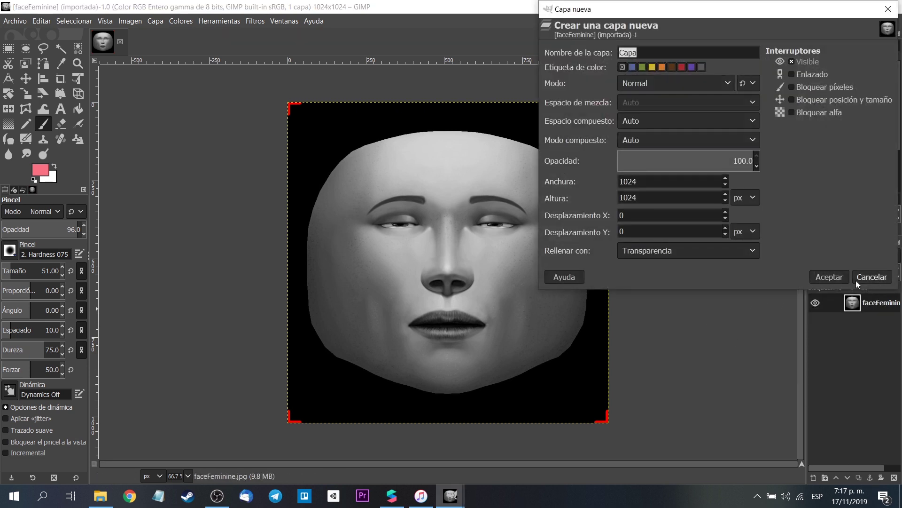
left_click(829, 276)
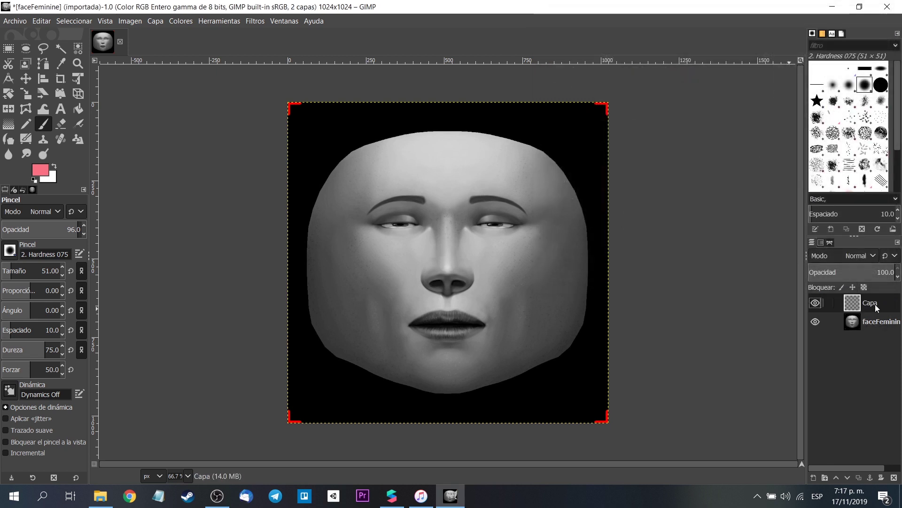
Paint both eyes of the face template solid white on the Capa layer at 99 opacity
scroll(388, 217, "up", 4, "ctrl")
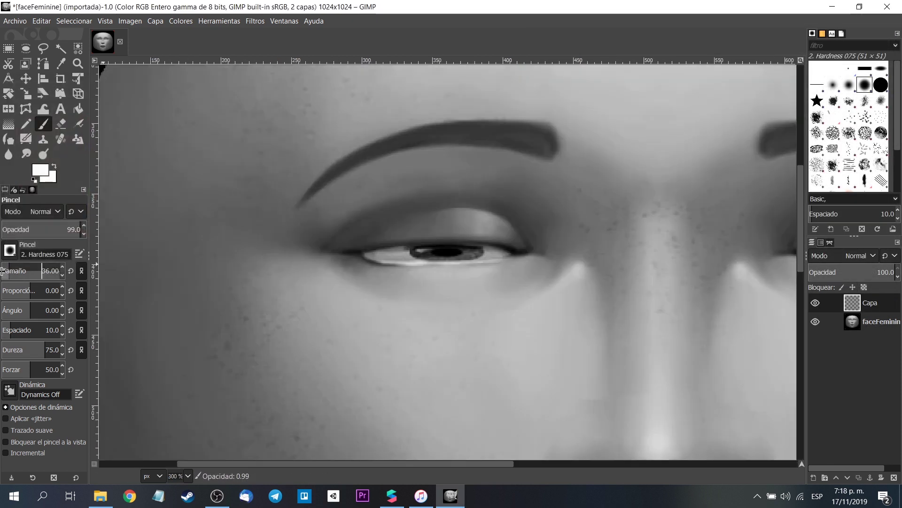
mouse_move(358, 253)
left_mouse_down()
mouse_move(466, 231)
mouse_move(346, 246)
left_mouse_up()
scroll(376, 246, "down", 5, "shift")
scroll(540, 250, "down", 1, "ctrl")
mouse_move(630, 254)
left_mouse_down()
mouse_move(528, 245)
mouse_move(503, 257)
left_mouse_up()
Paint the mouth of the face template solid white on the Capa layer with a brush size of 31
scroll(502, 257, "down", 8)
scroll(502, 257, "up", 2, "shift")
mouse_move(383, 305)
left_mouse_down()
mouse_move(453, 326)
mouse_move(584, 312)
mouse_move(522, 296)
left_mouse_up()
mouse_move(465, 284)
left_mouse_down()
mouse_move(411, 288)
mouse_move(453, 288)
mouse_move(459, 272)
mouse_move(514, 305)
left_mouse_up()
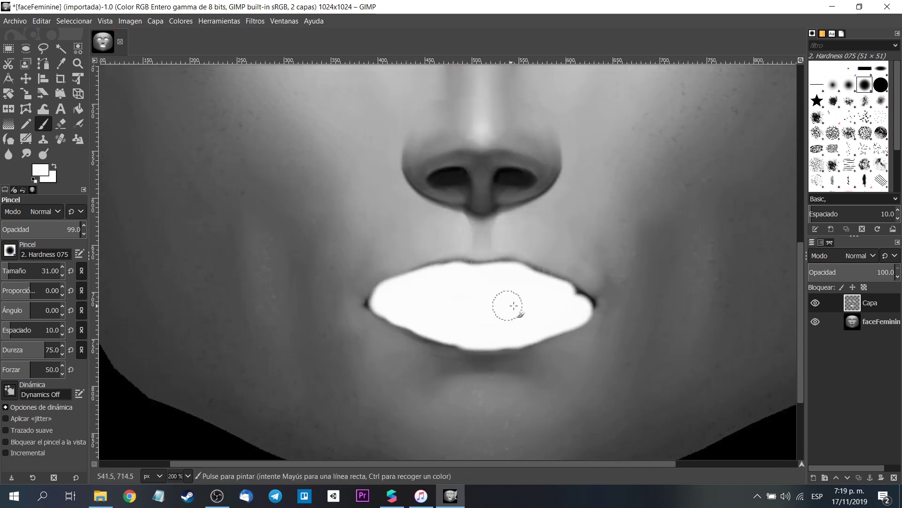
left_click_drag(386, 306, 470, 282)
scroll(470, 282, "down", 3, "ctrl")
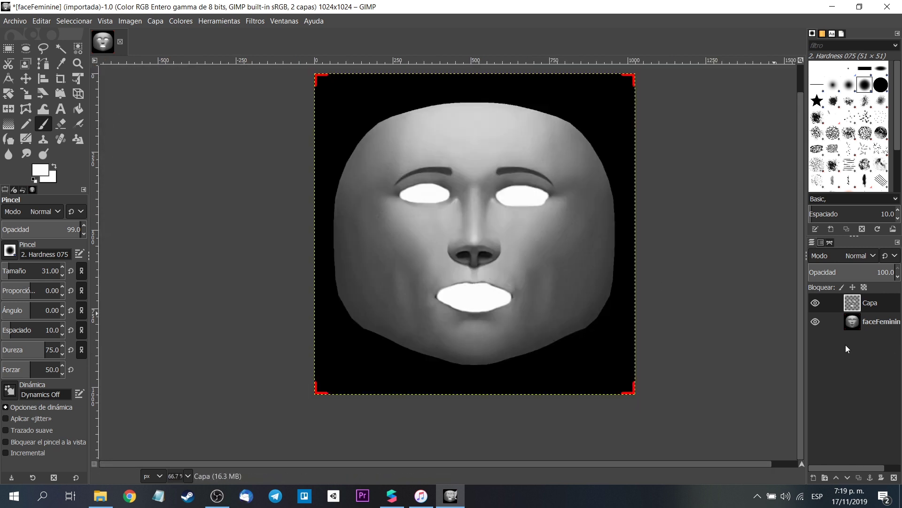
Delete the faceFeminine template layer and begin exporting the image with its transparent background
right_click(873, 324)
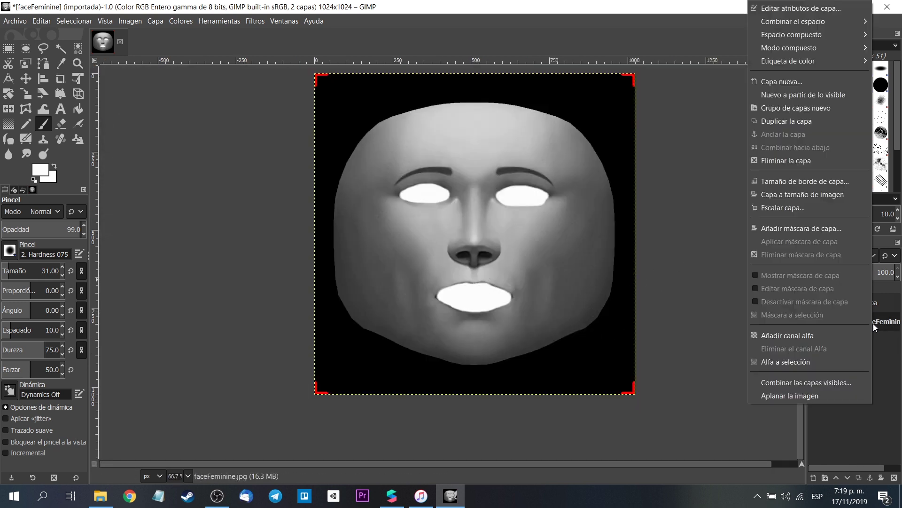
left_click(806, 162)
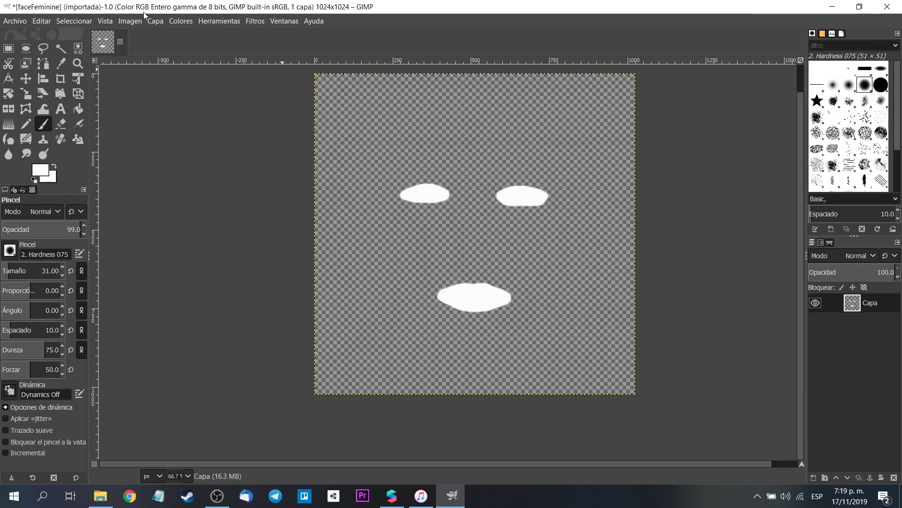
left_click(9, 21)
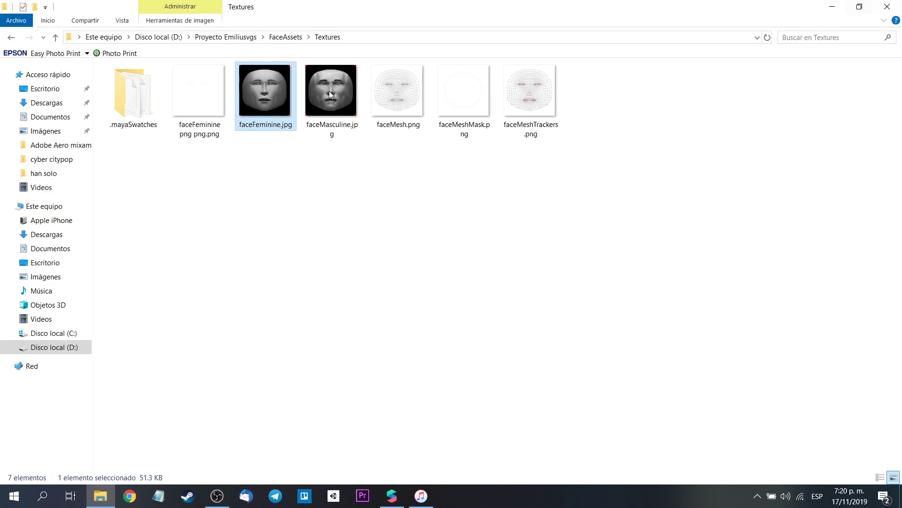
Go to the han solo folder in File Explorer and check face1.png with the painted eyes and mouth
left_click(40, 174)
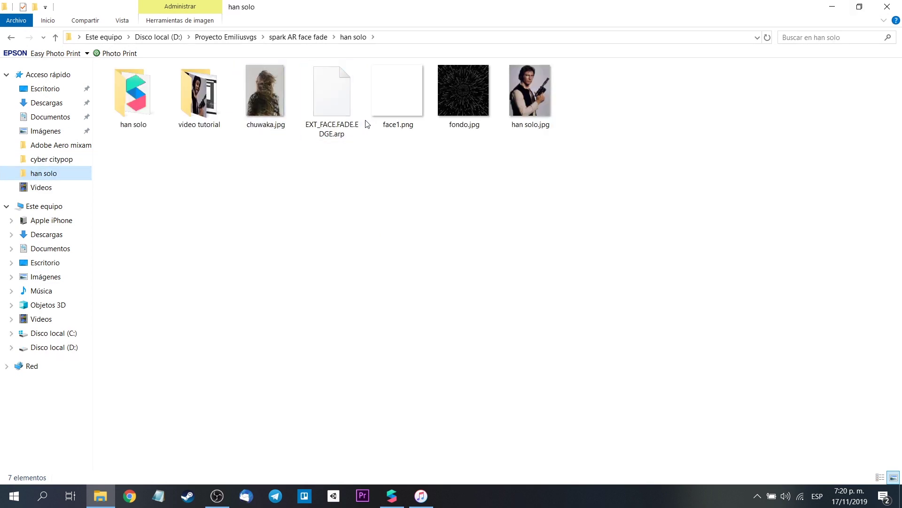
left_click_drag(393, 108, 342, 219)
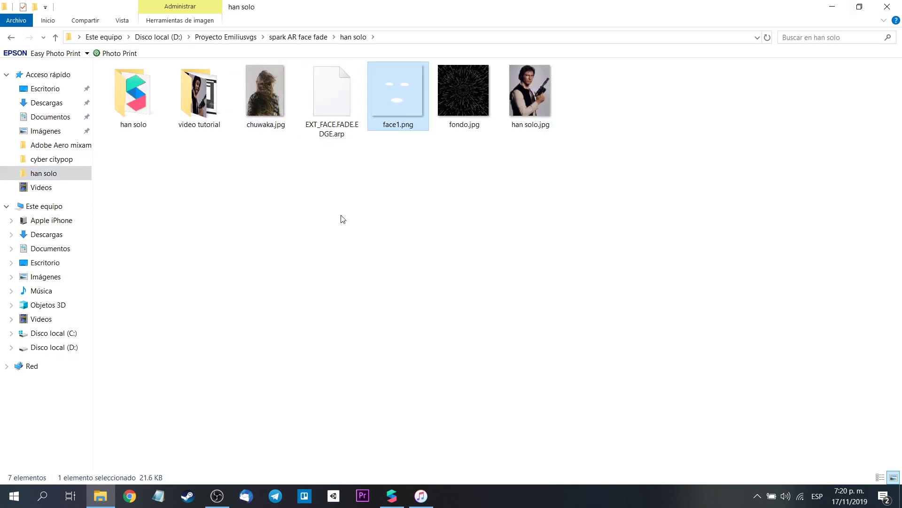
left_click(485, 225)
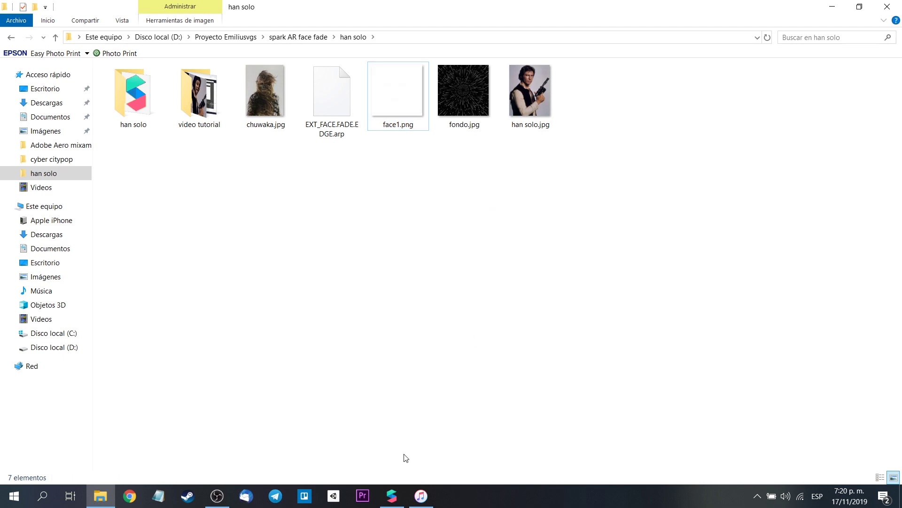
Switch to Spark AR Studio and enlarge the iPhone 8 preview
left_click(393, 495)
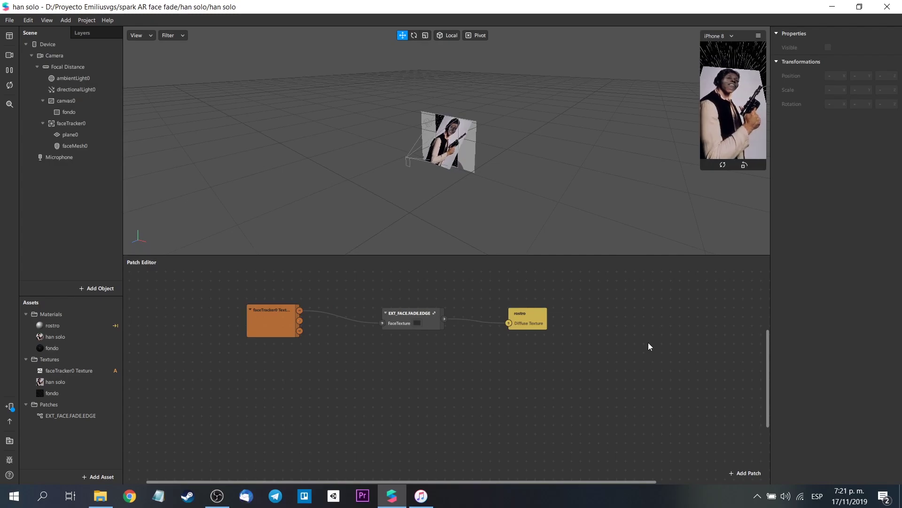
left_click_drag(703, 167, 661, 223)
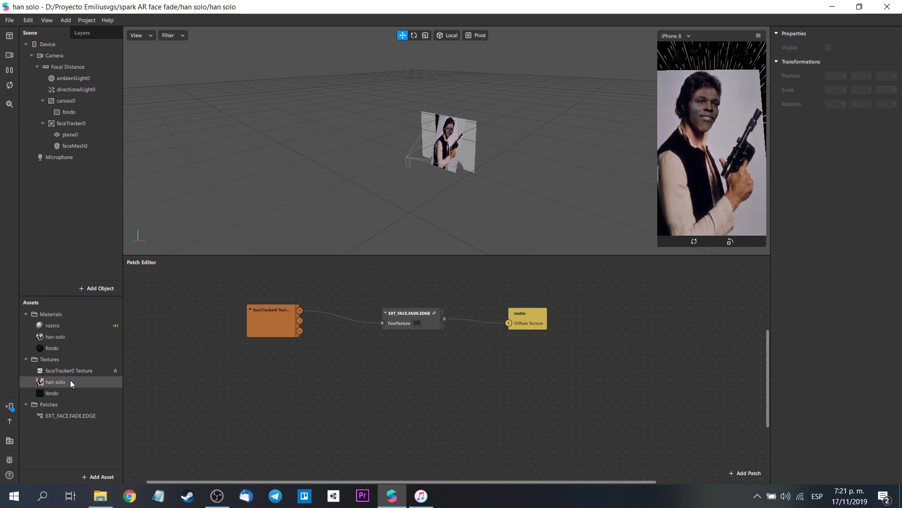
Replace the diffuse texture of the han solo material with a new texture imported from chuwaka.jpg
left_click(70, 337)
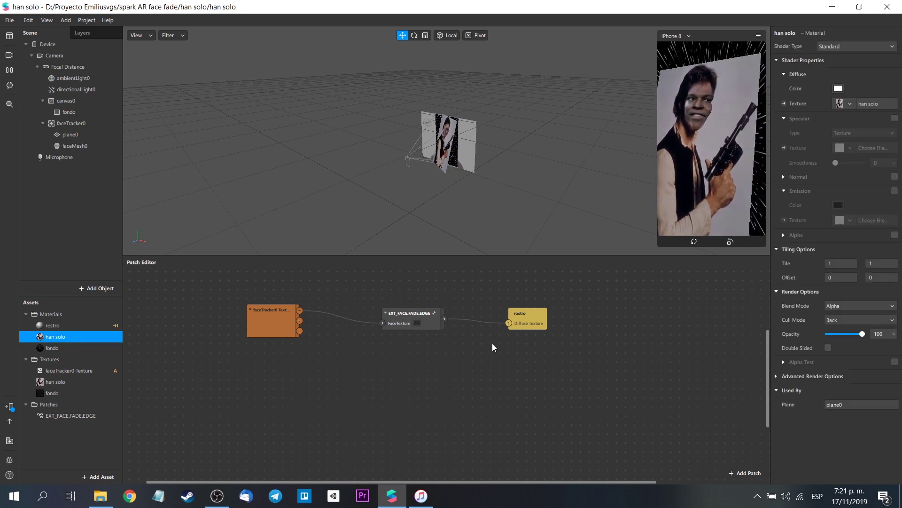
left_click(850, 104)
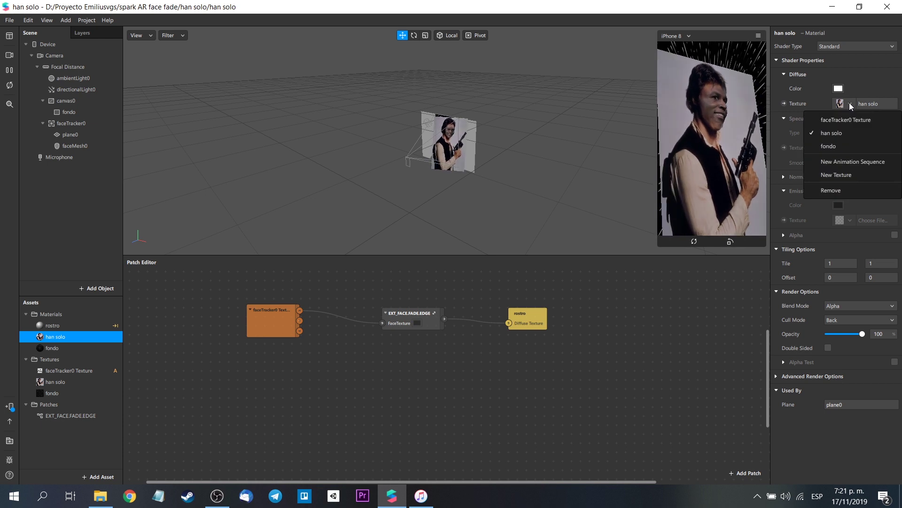
left_click(876, 184)
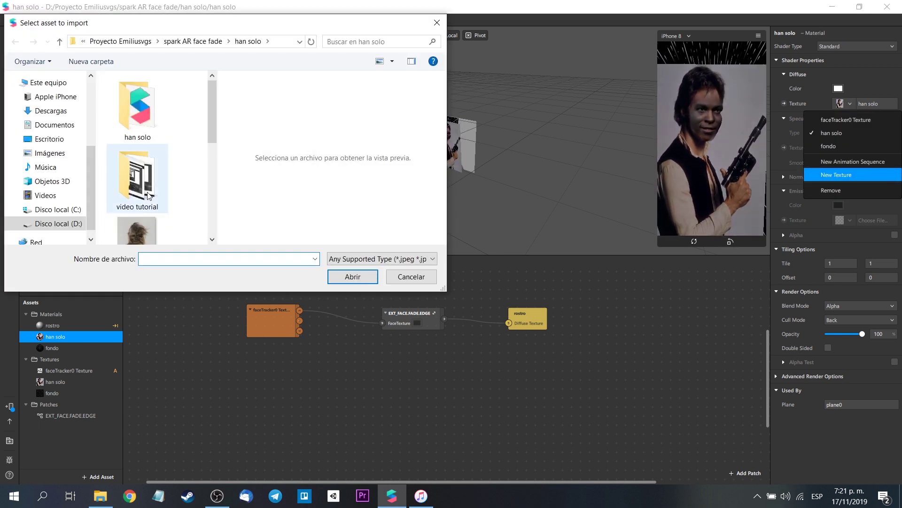
scroll(149, 196, "down", 1)
left_click(137, 207)
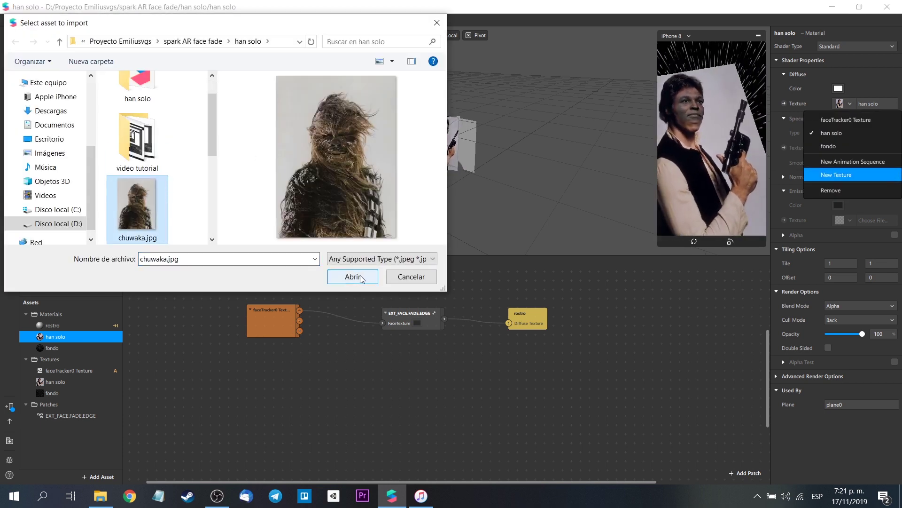
left_click(361, 277)
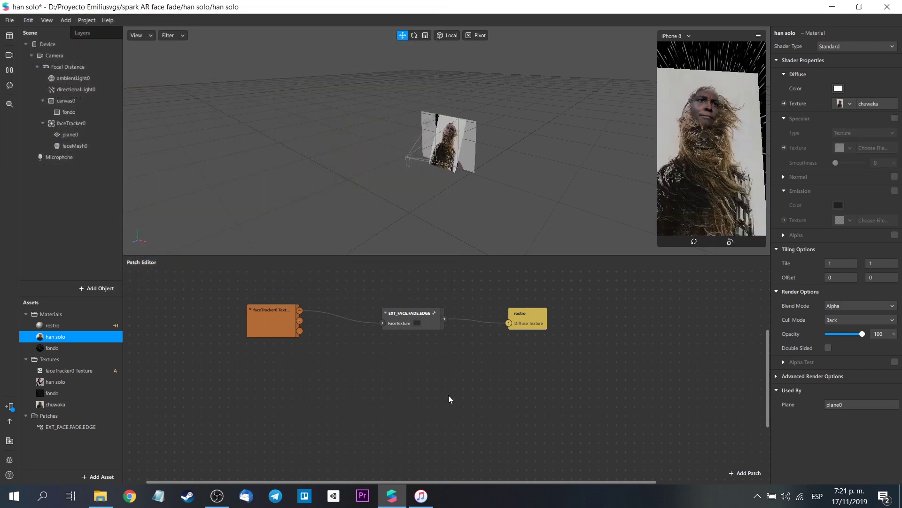
Rotate and reposition faceMesh0 over the Chewbacca face and set its scale to 1 on all axes
left_click(449, 136)
scroll(423, 83, "up", 5)
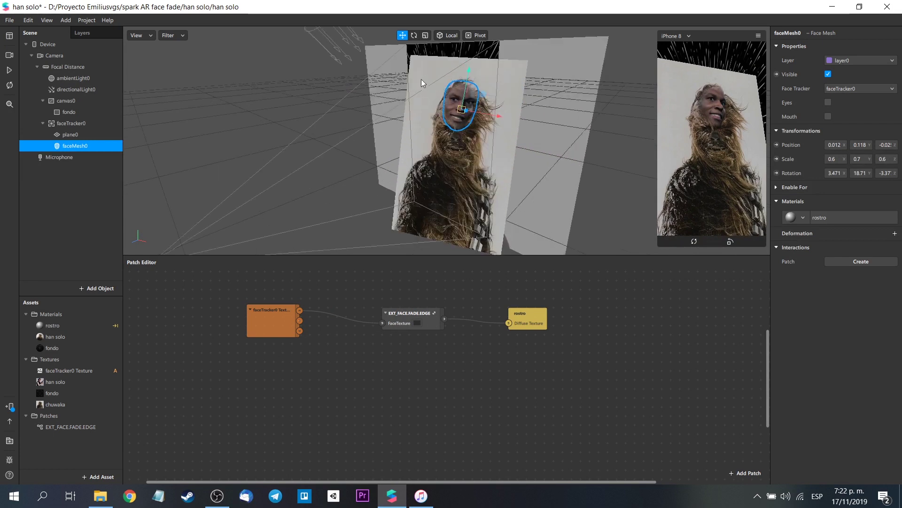
left_click(414, 36)
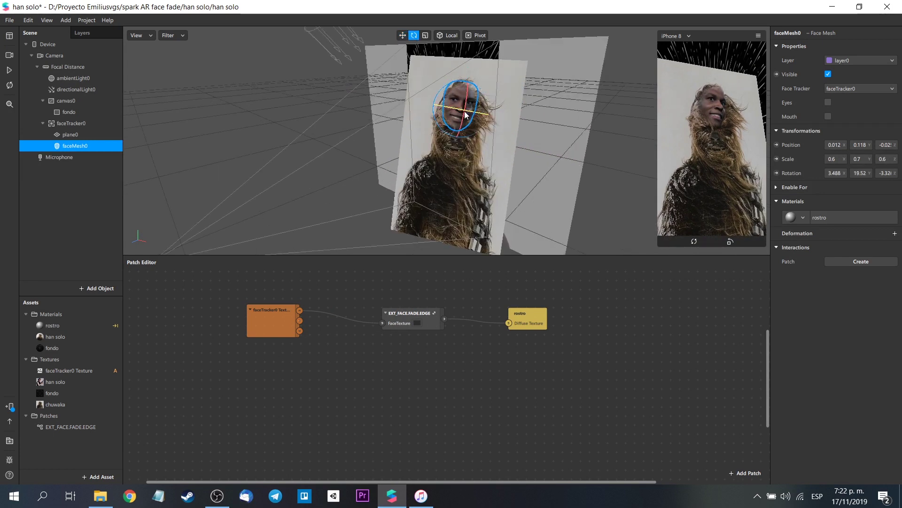
left_click_drag(466, 113, 465, 112)
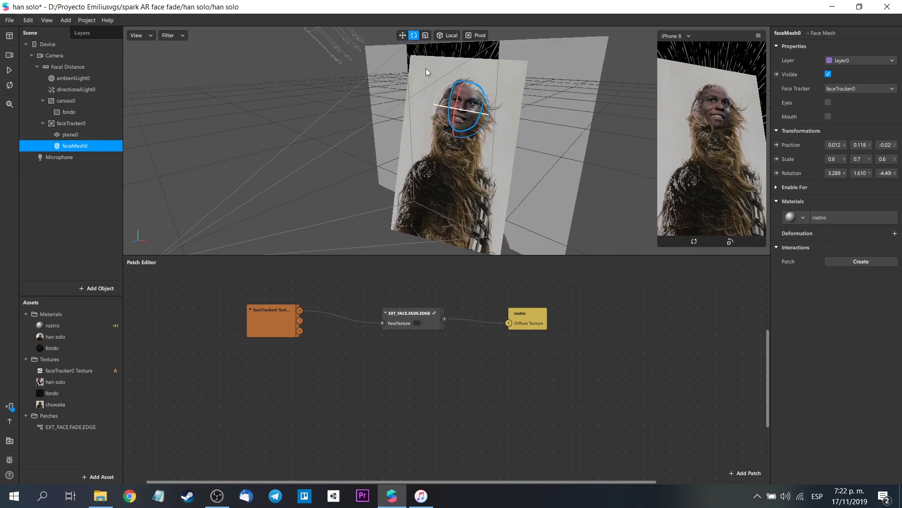
key("w")
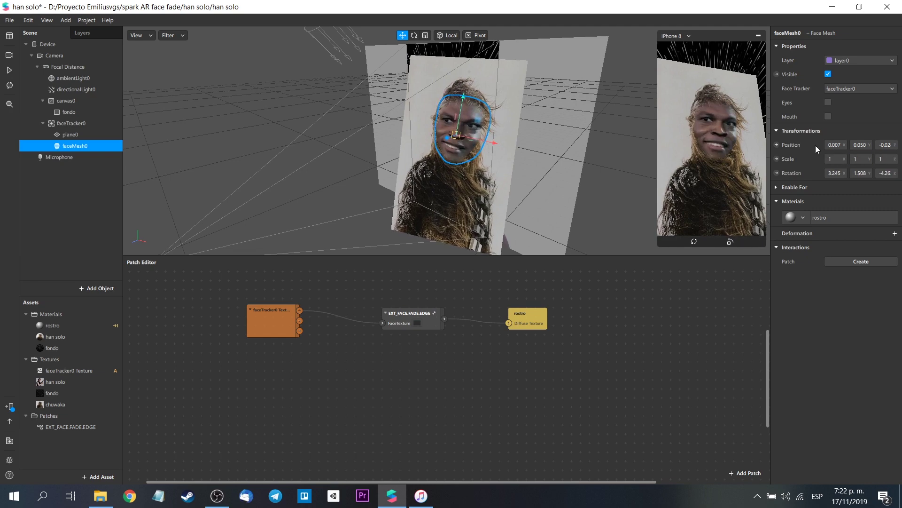
Enable Alpha on the rostro material and import face1.png as its alpha texture
left_click(518, 313)
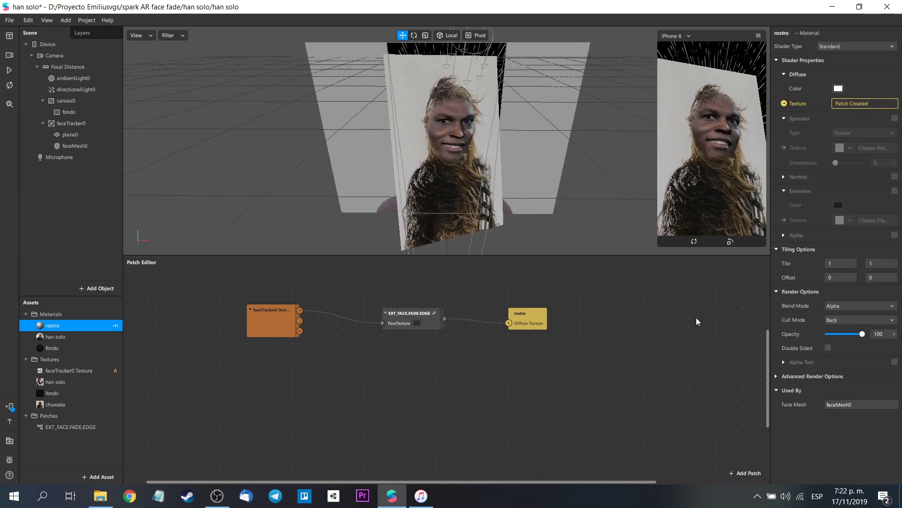
left_click(784, 235)
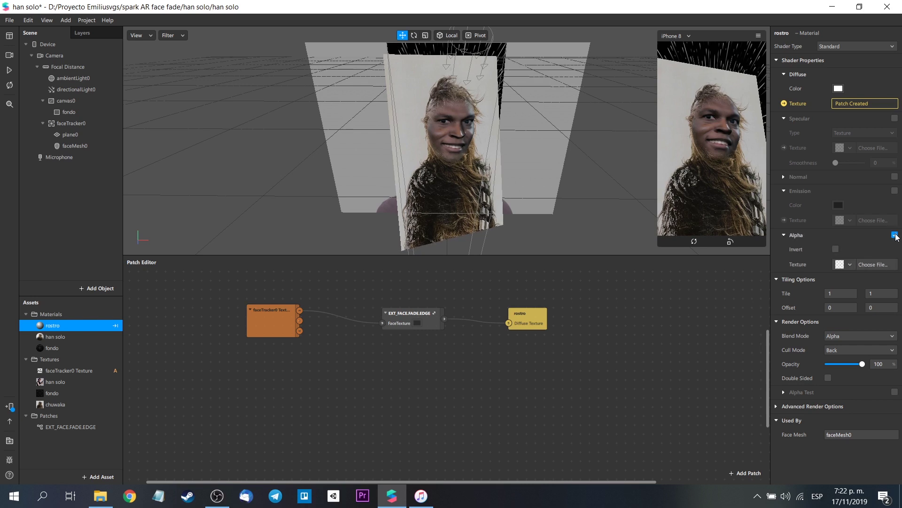
left_click(848, 264)
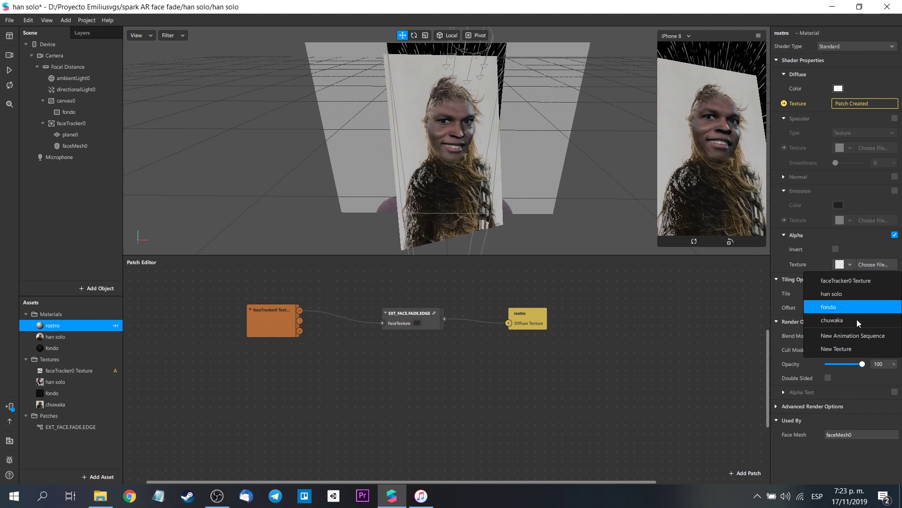
left_click(838, 349)
scroll(151, 164, "down", 3)
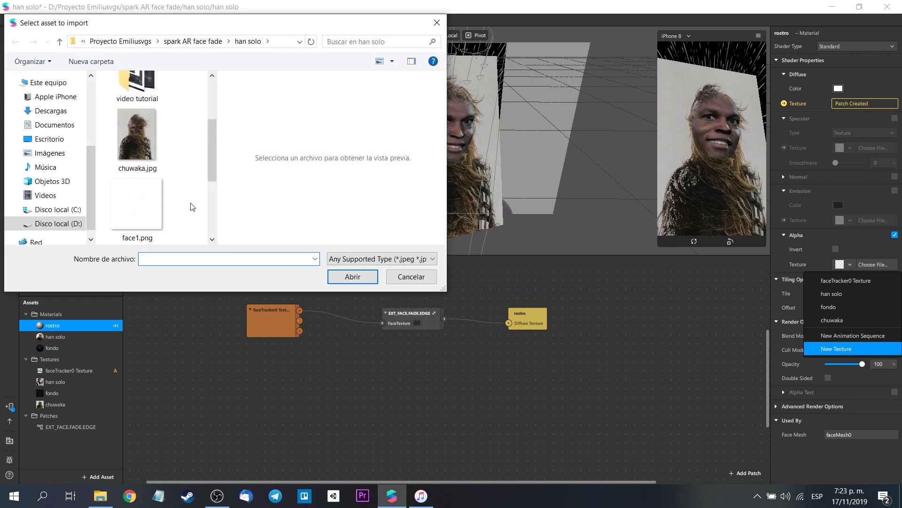
left_click(137, 118)
left_click(352, 276)
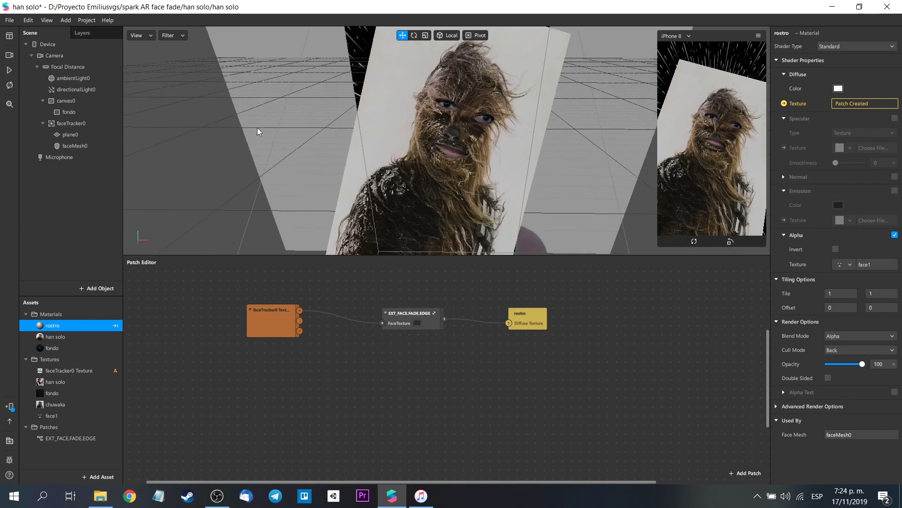
Set the scale of faceMesh0 to 0.8 on all three axes to fit the Chewbacca face
left_click(75, 146)
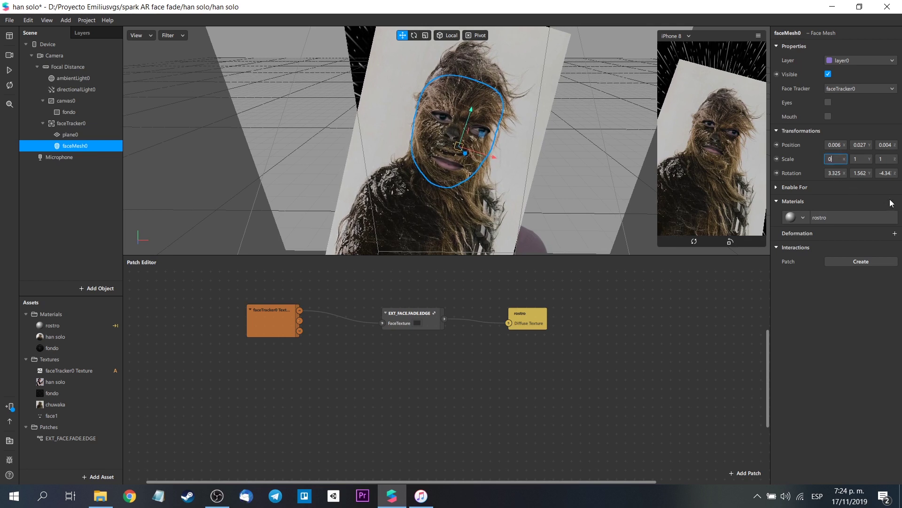
key("Return")
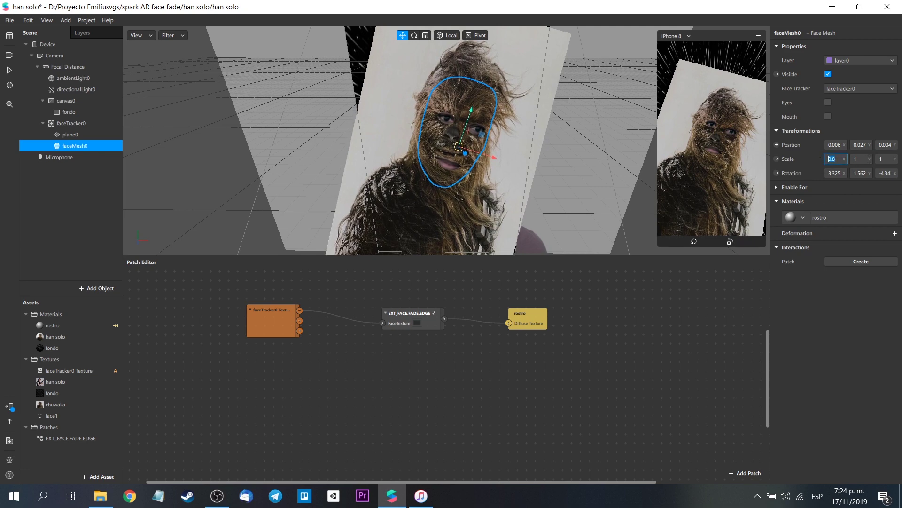
type("0.8")
key("Tab")
type("0.8")
key("Return")
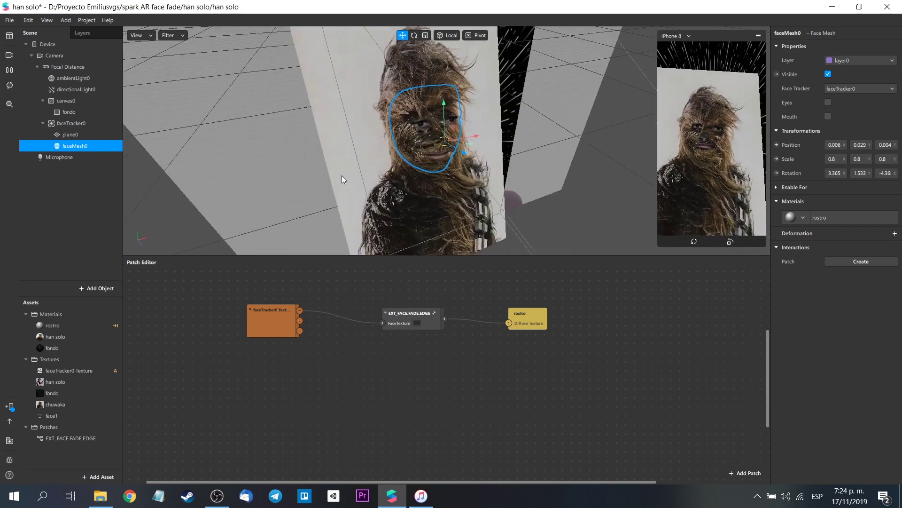
right_click_drag(344, 179, 236, 118)
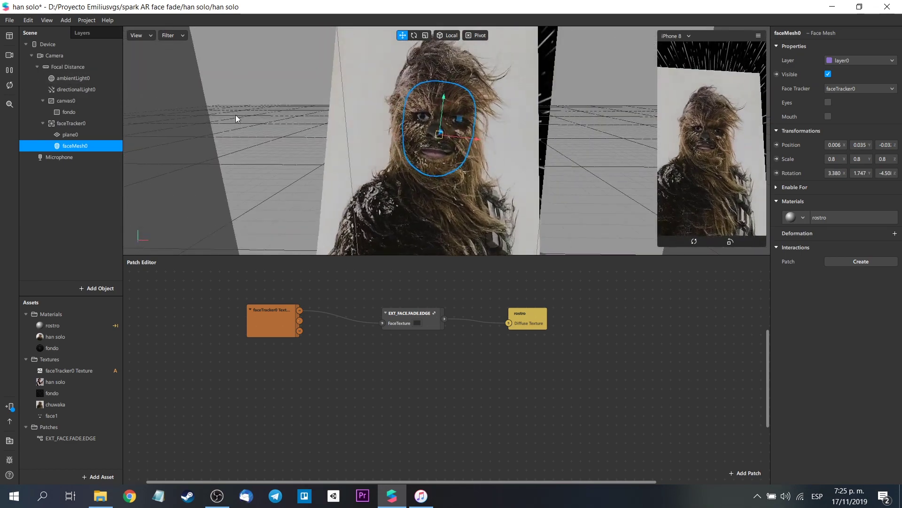